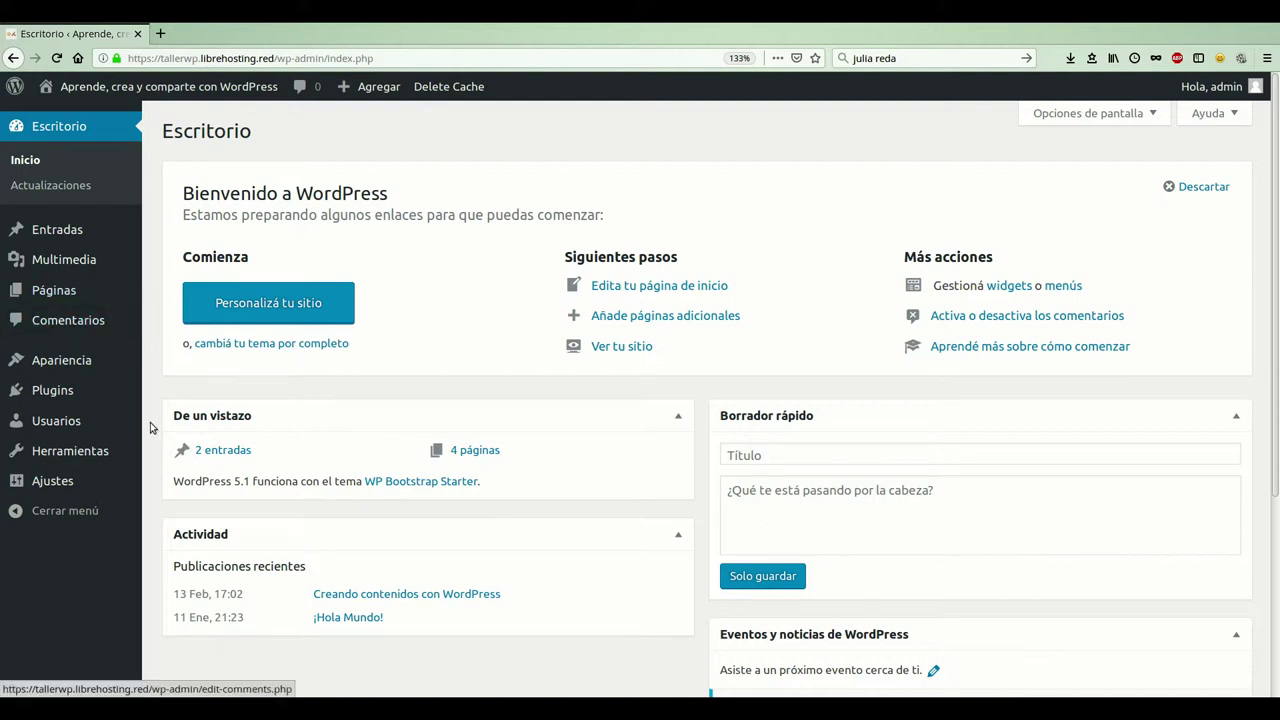
# Step: Open the list of installed plugins and review the active and inactive ones with their descriptions
pyautogui.moveTo(48, 410)
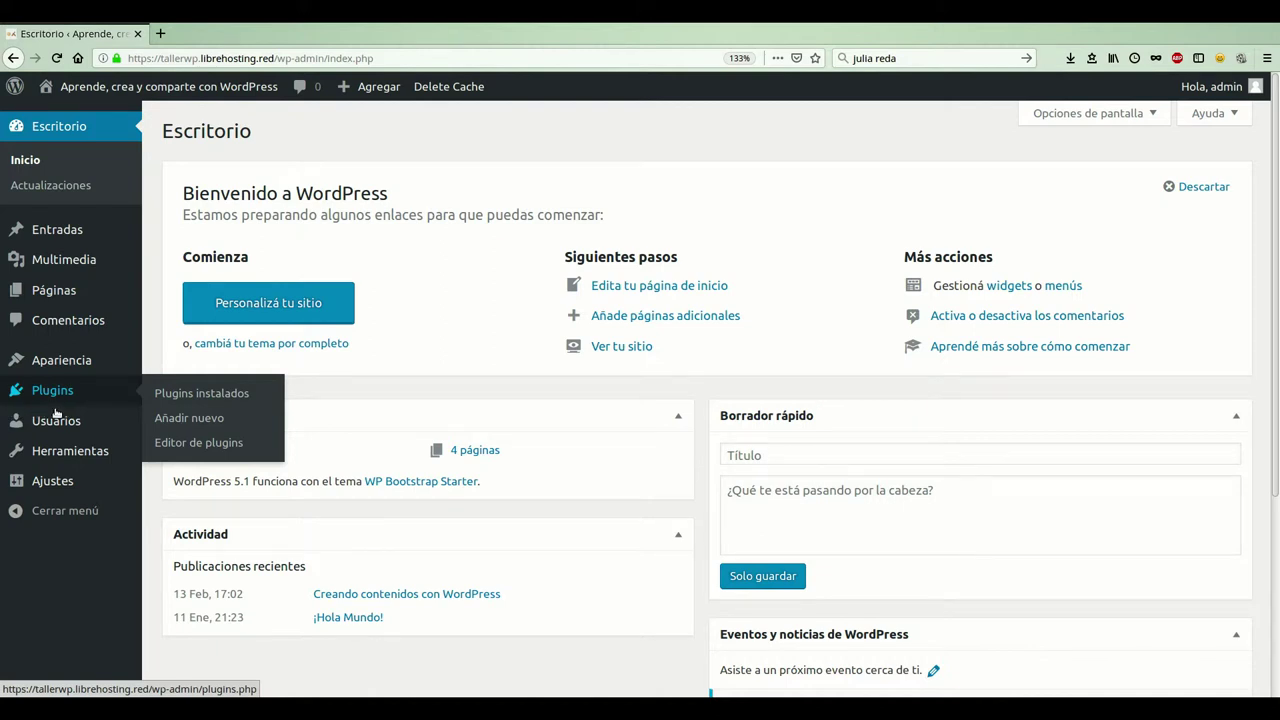
pyautogui.click(56, 413)
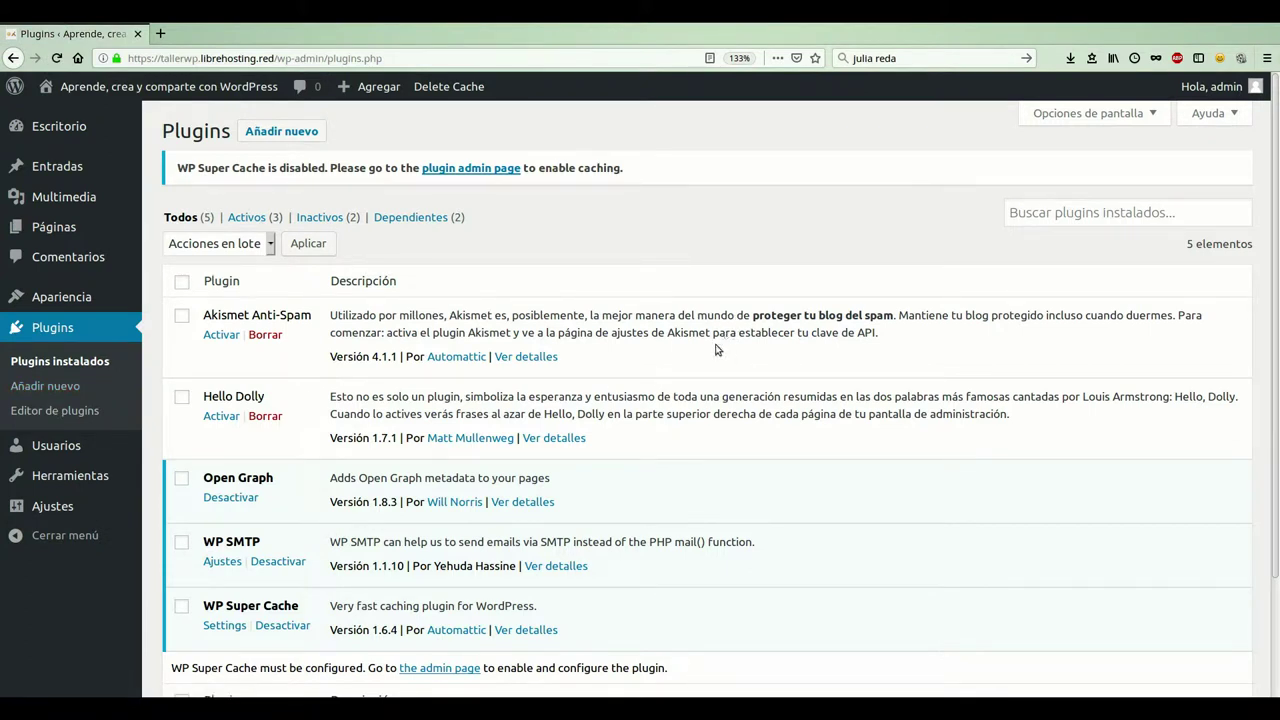
pyautogui.scroll(-1, 716, 349)
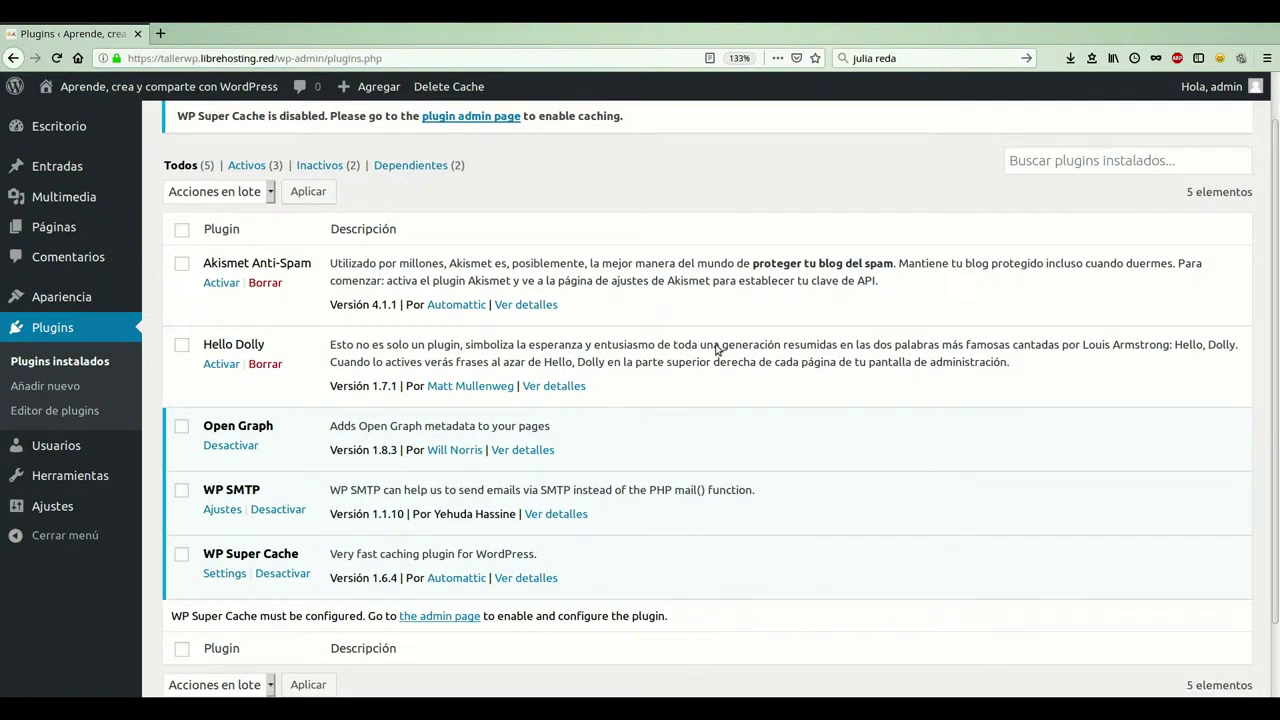
pyautogui.scroll(1, 716, 349)
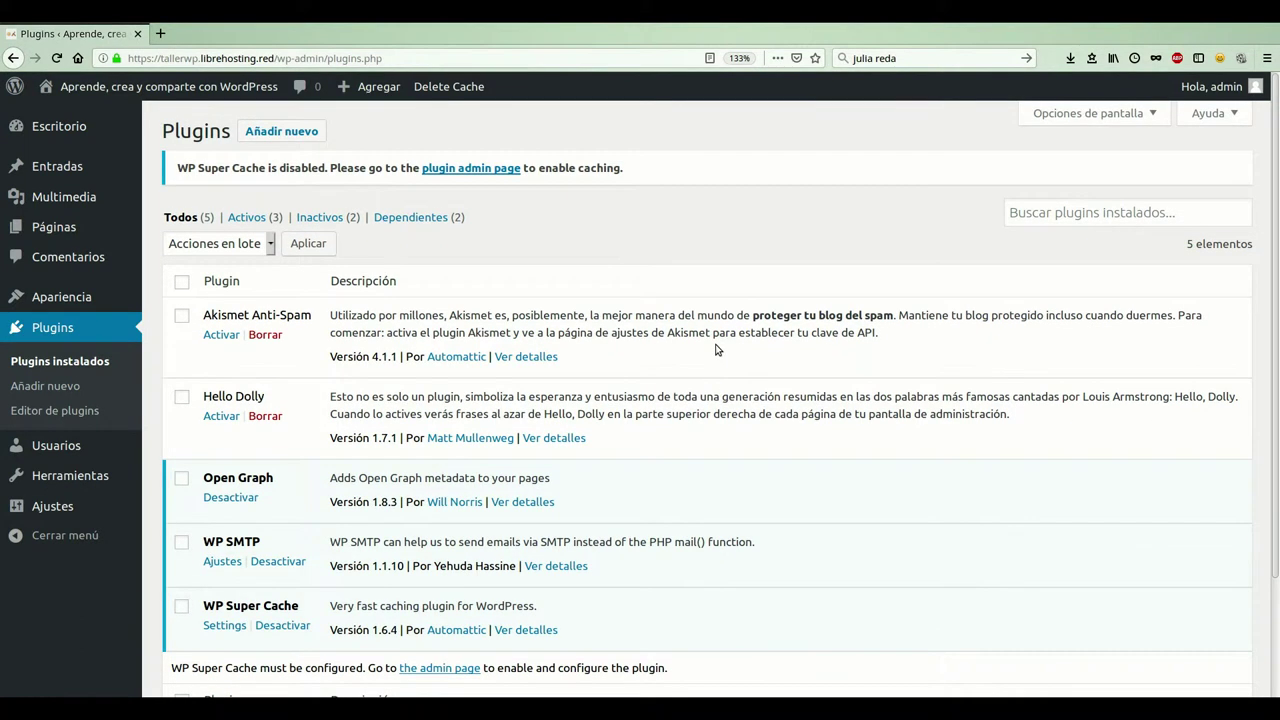
pyautogui.scroll(-2, 716, 349)
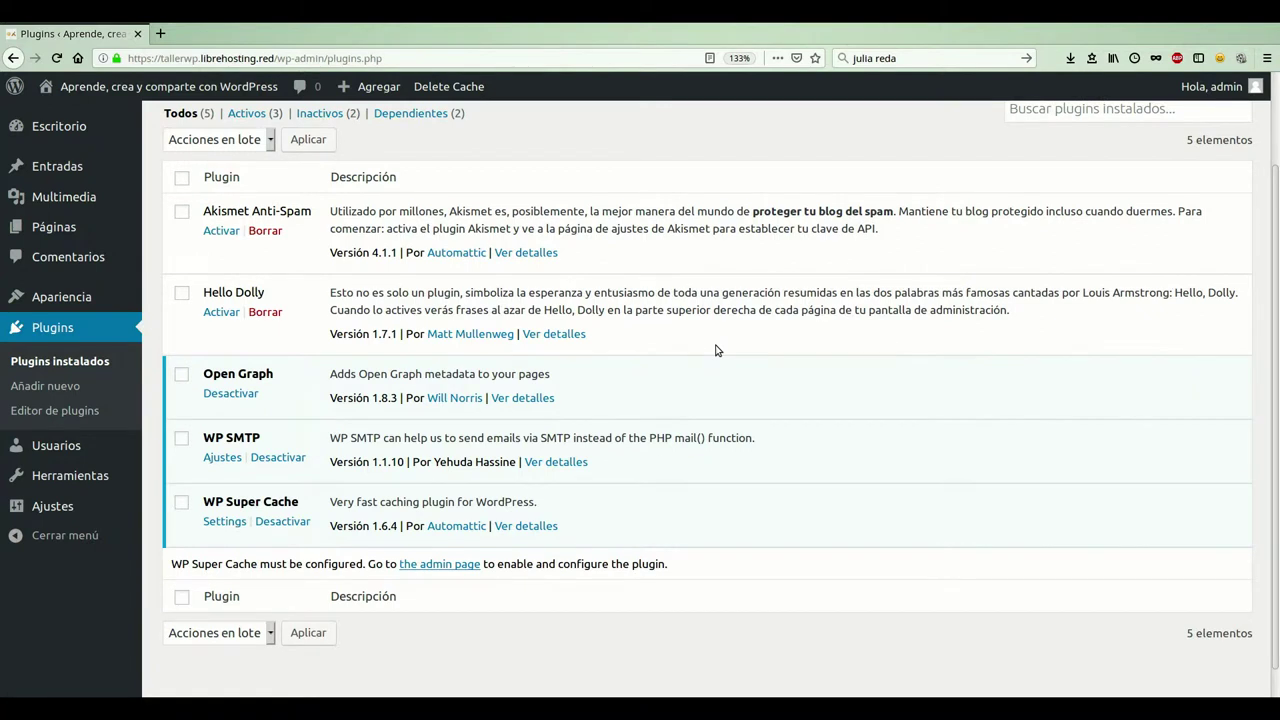
pyautogui.scroll(2, 716, 349)
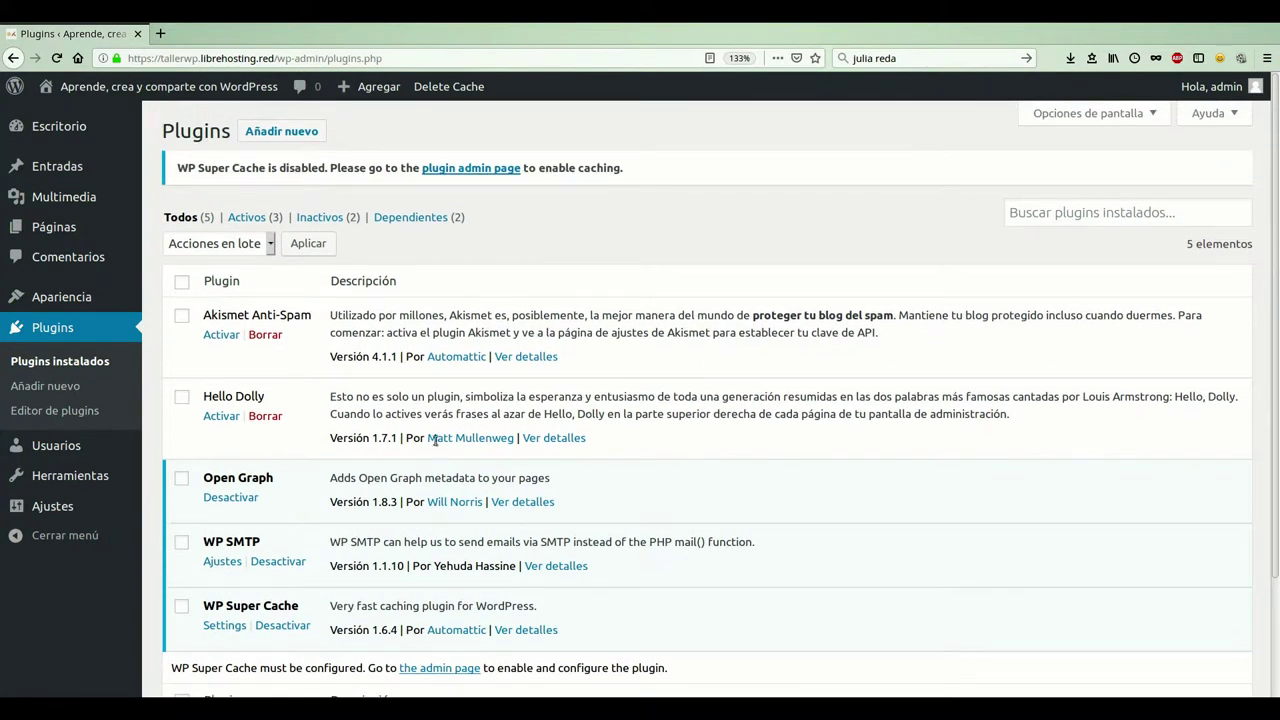
pyautogui.scroll(-1, 433, 462)
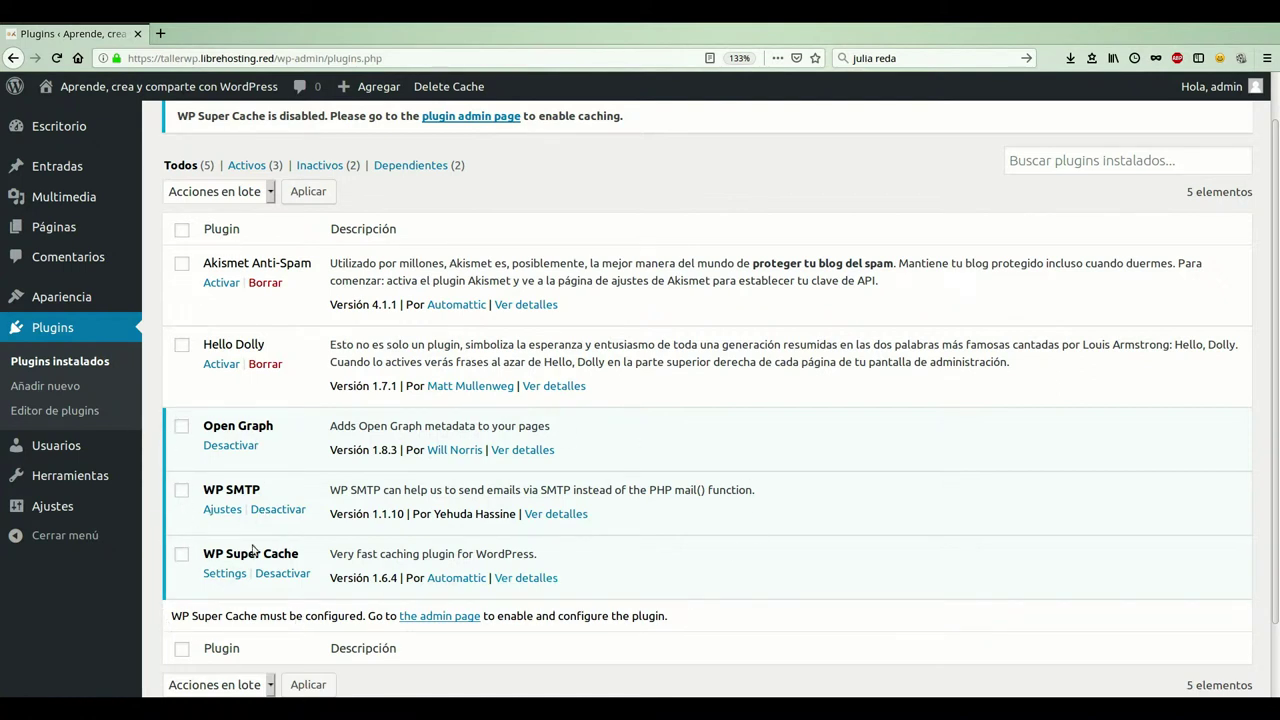
pyautogui.scroll(1, 254, 480)
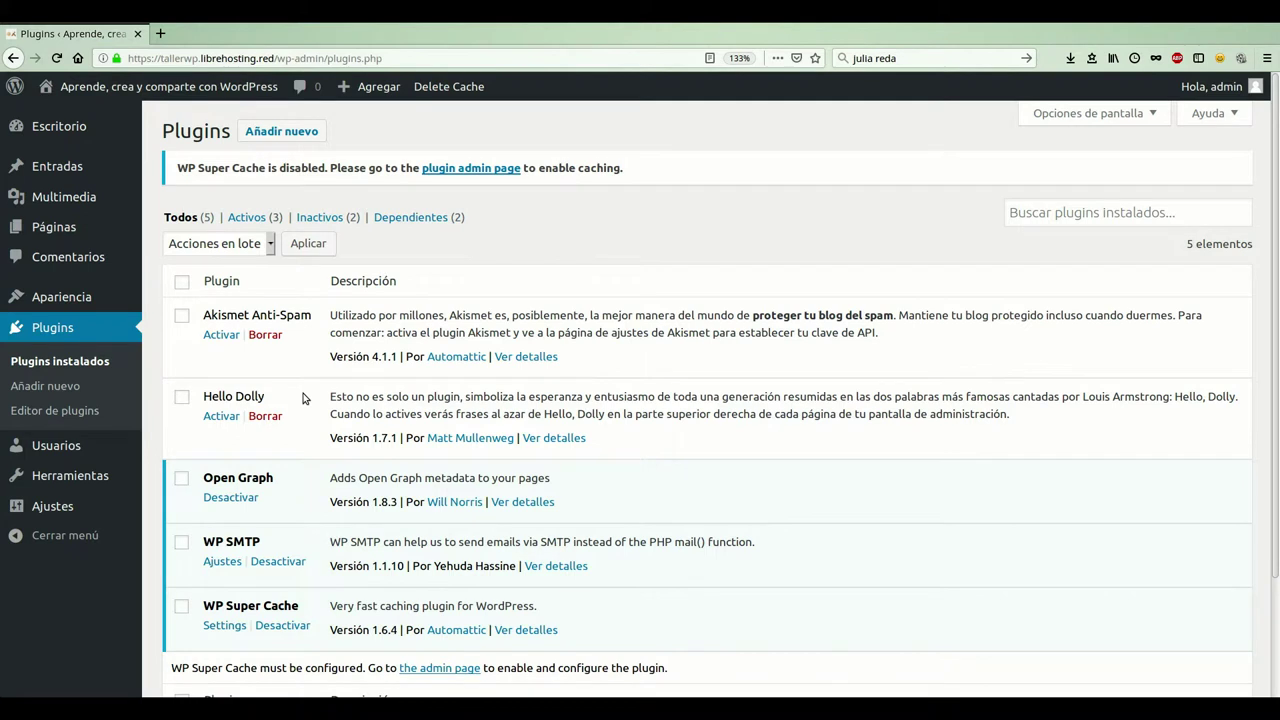
pyautogui.scroll(-1, 304, 399)
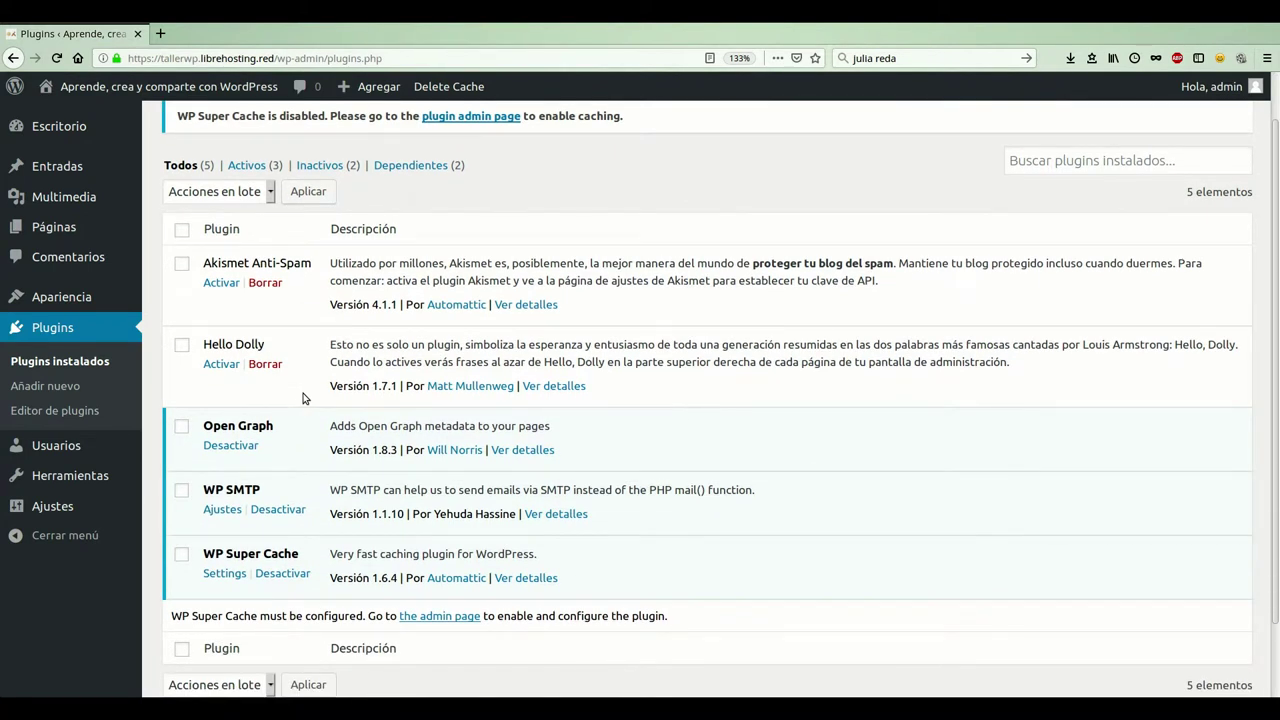
pyautogui.scroll(1, 304, 399)
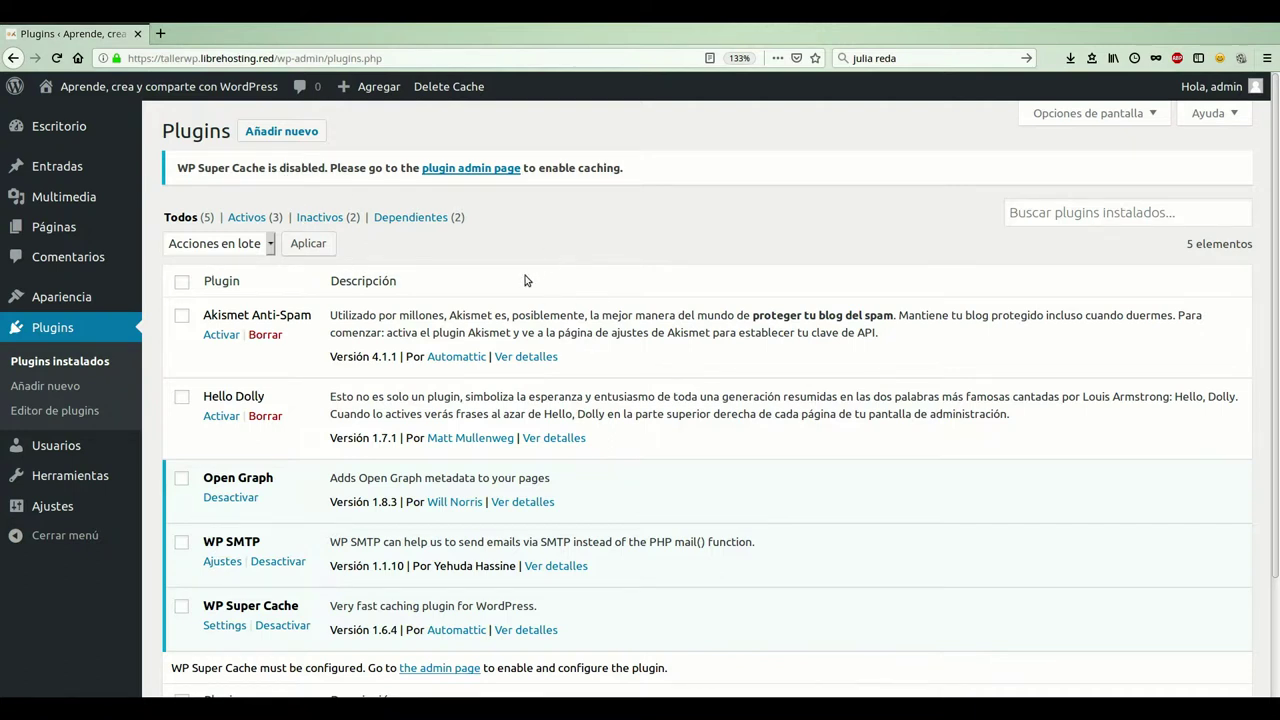
# Step: Open the page for adding new plugins and look through the featured plugins
pyautogui.click(271, 153)
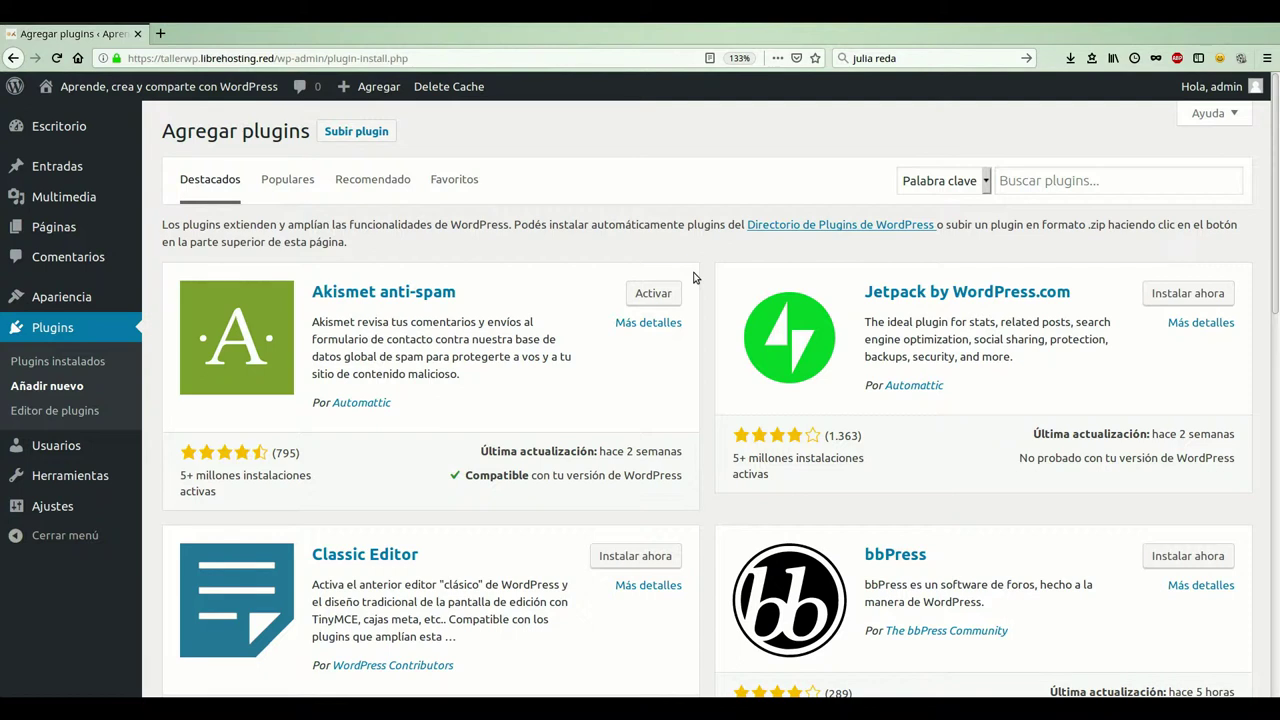
pyautogui.scroll(-2, 695, 278)
pyautogui.scroll(-1, 695, 278)
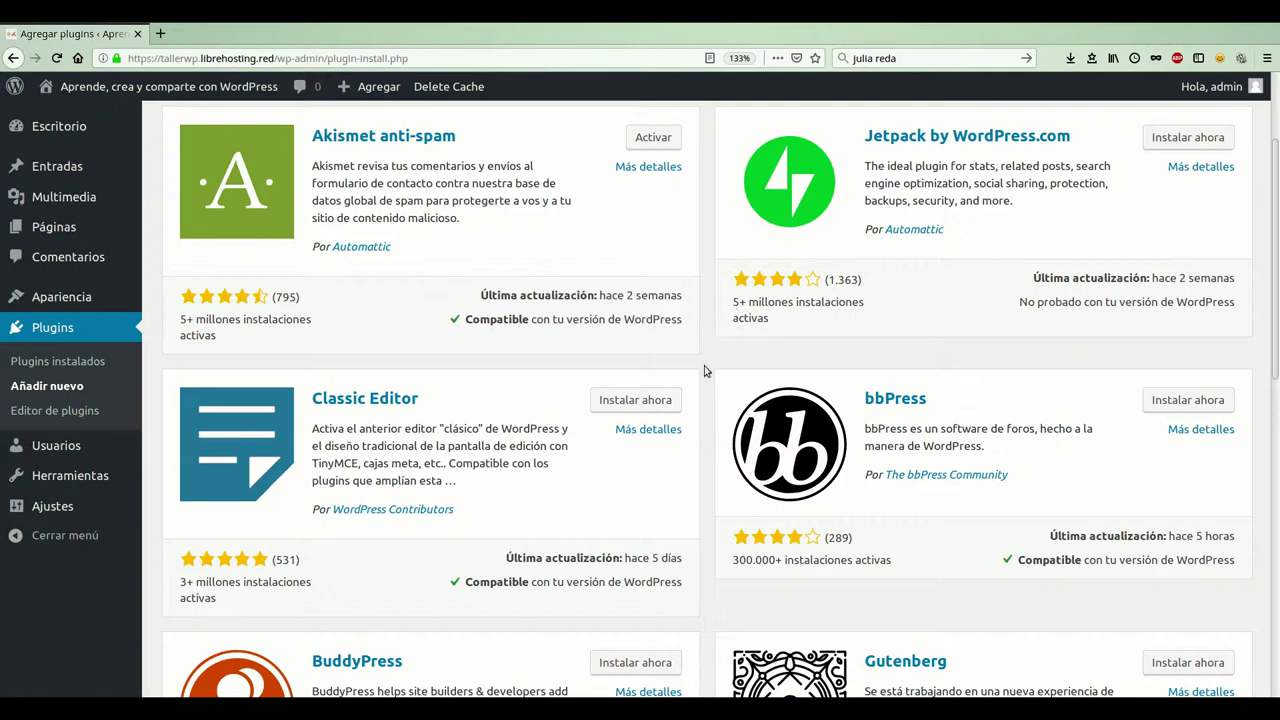
pyautogui.scroll(-6, 704, 370)
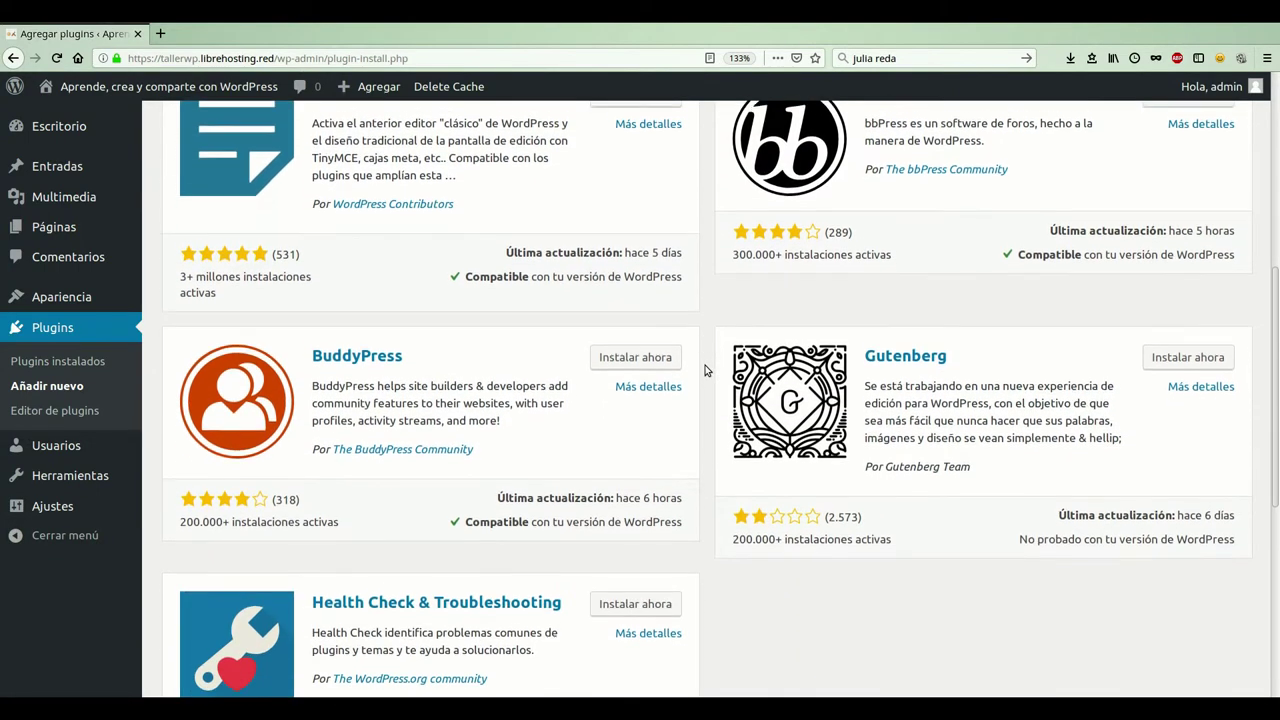
pyautogui.scroll(-3, 704, 370)
pyautogui.scroll(11, 704, 370)
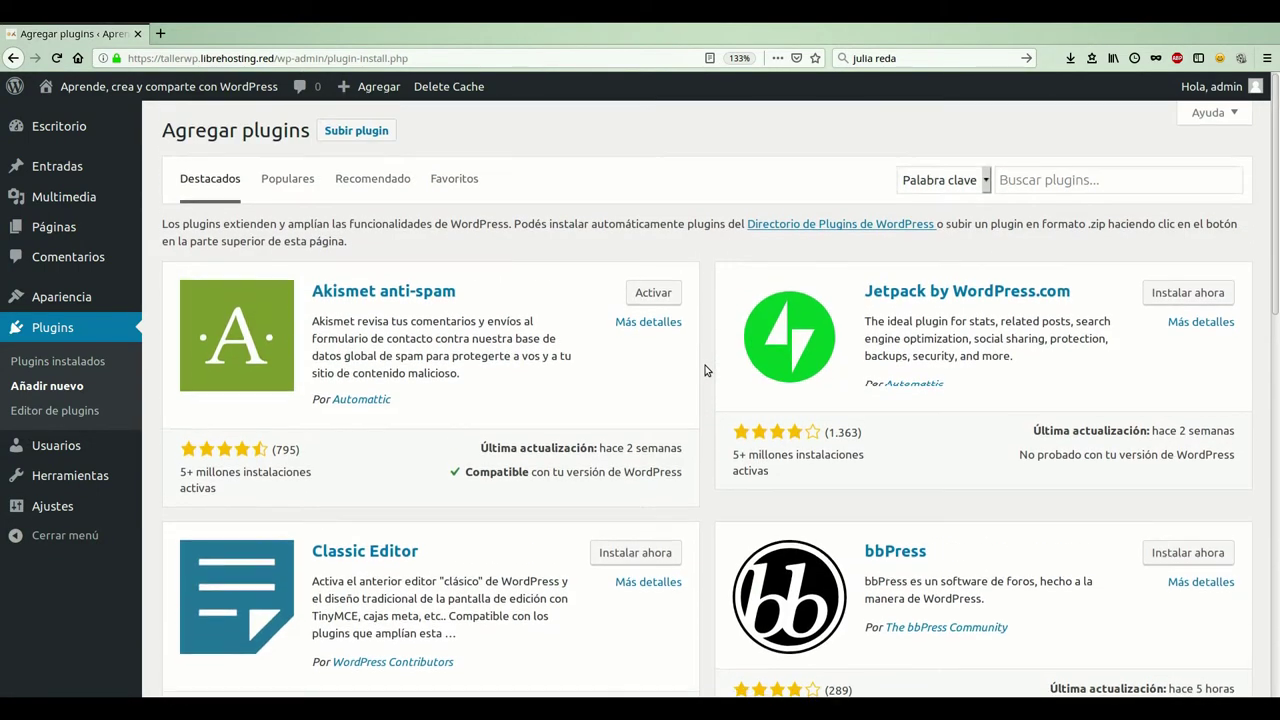
# Step: View the popular and recommended plugin listings and return to the featured ones
pyautogui.click(280, 200)
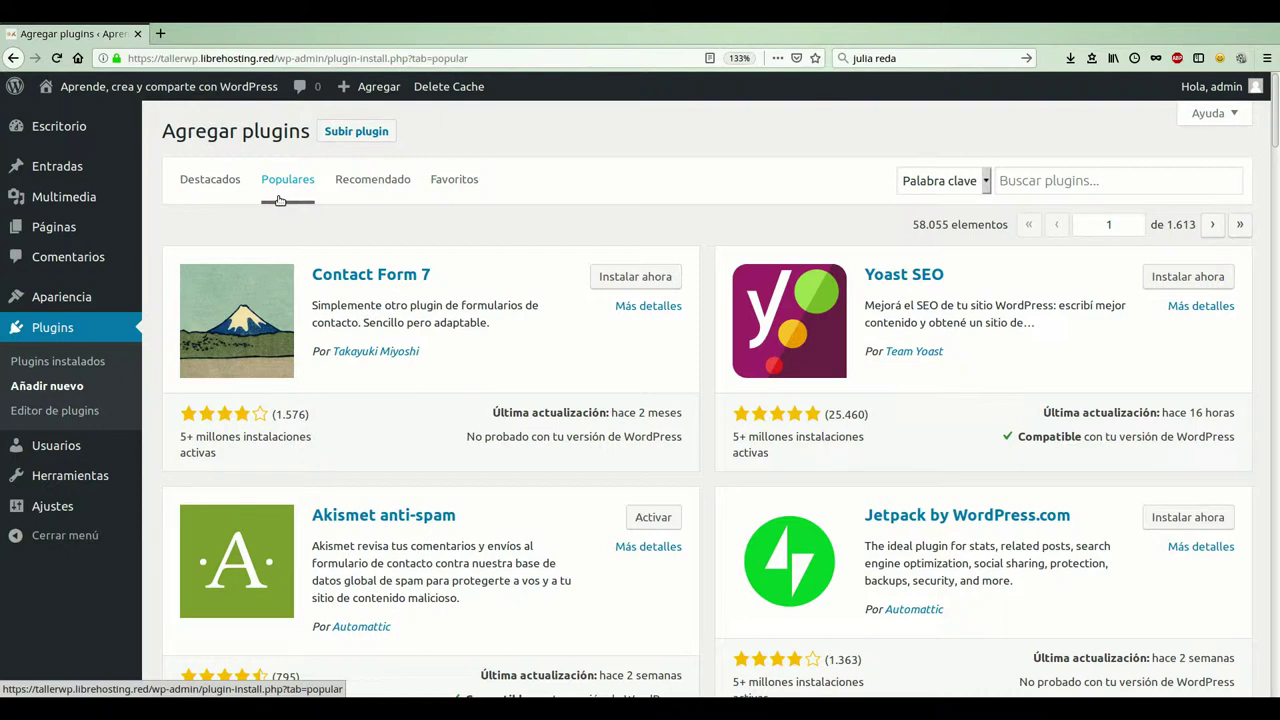
pyautogui.click(370, 200)
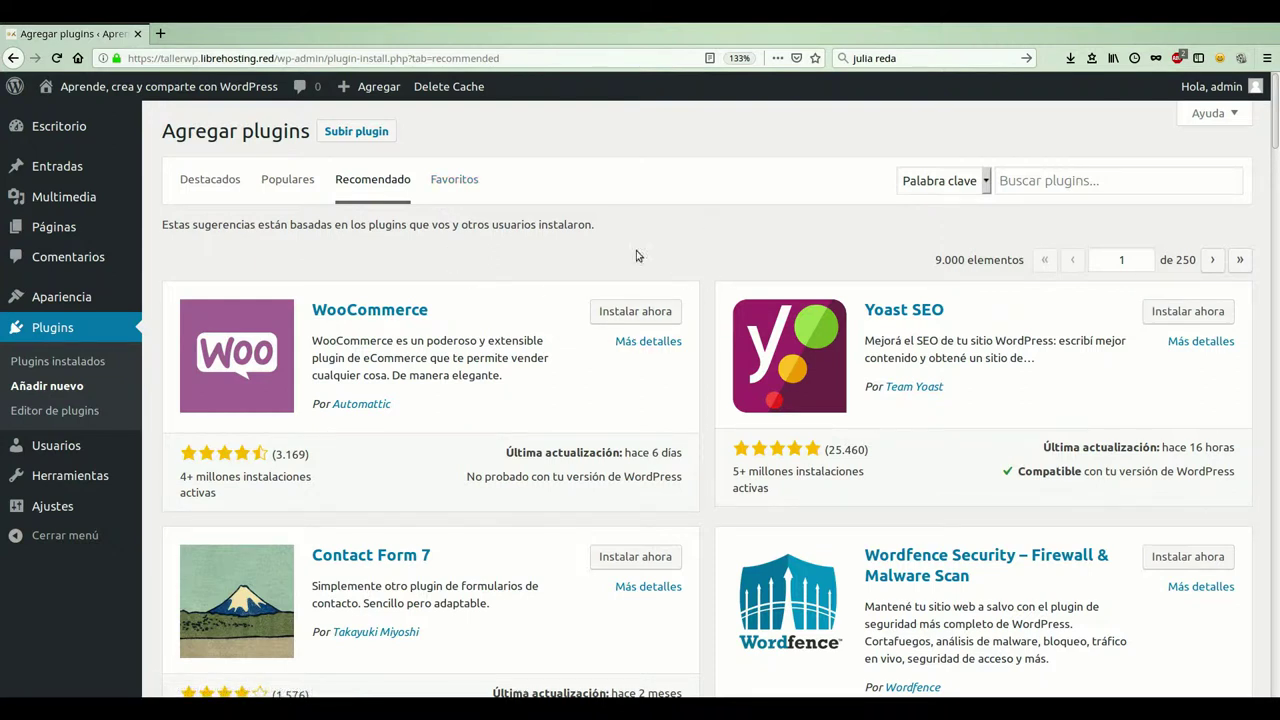
pyautogui.click(200, 202)
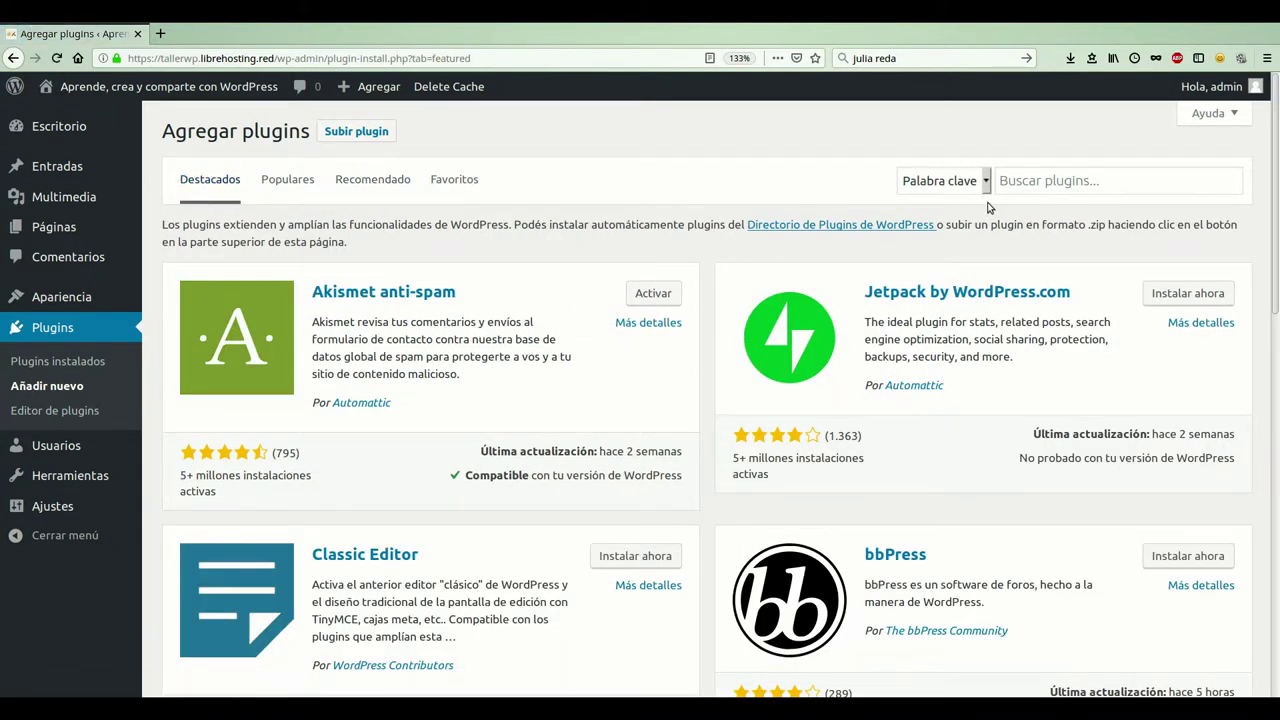
# Step: Search the plugin directory by keyword for "formularios"
pyautogui.press('Tab')
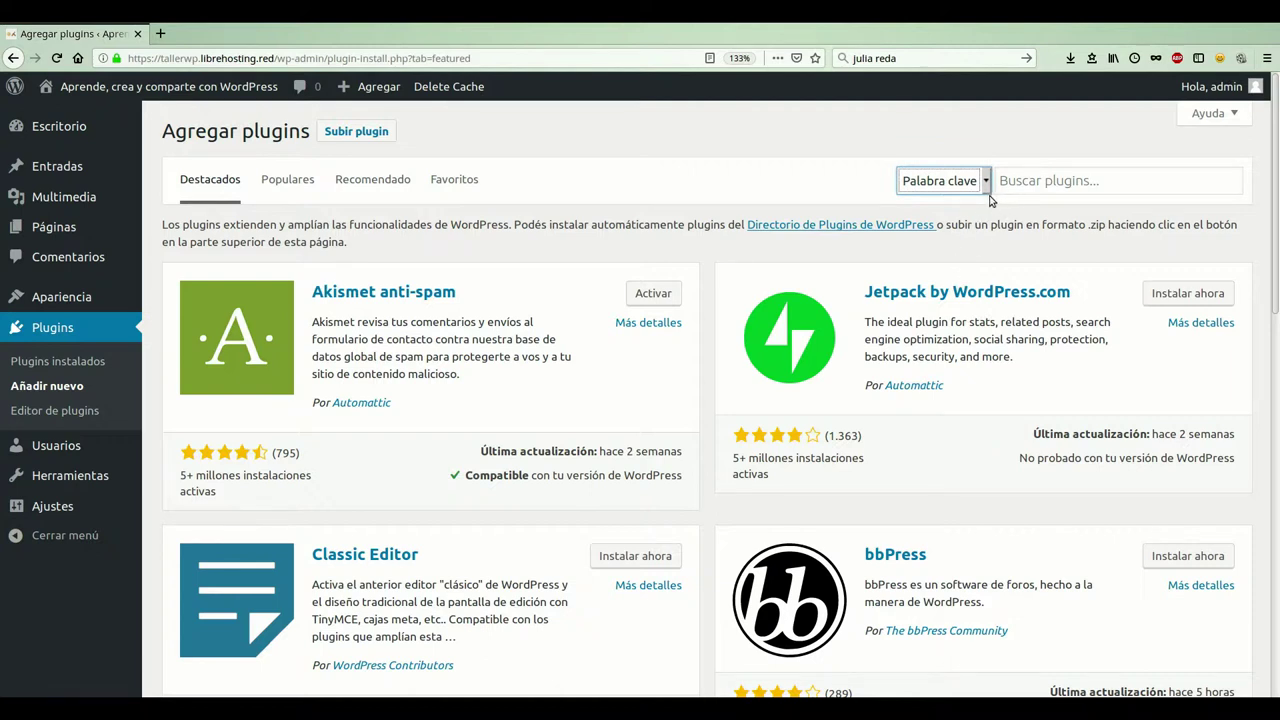
pyautogui.press('Tab')
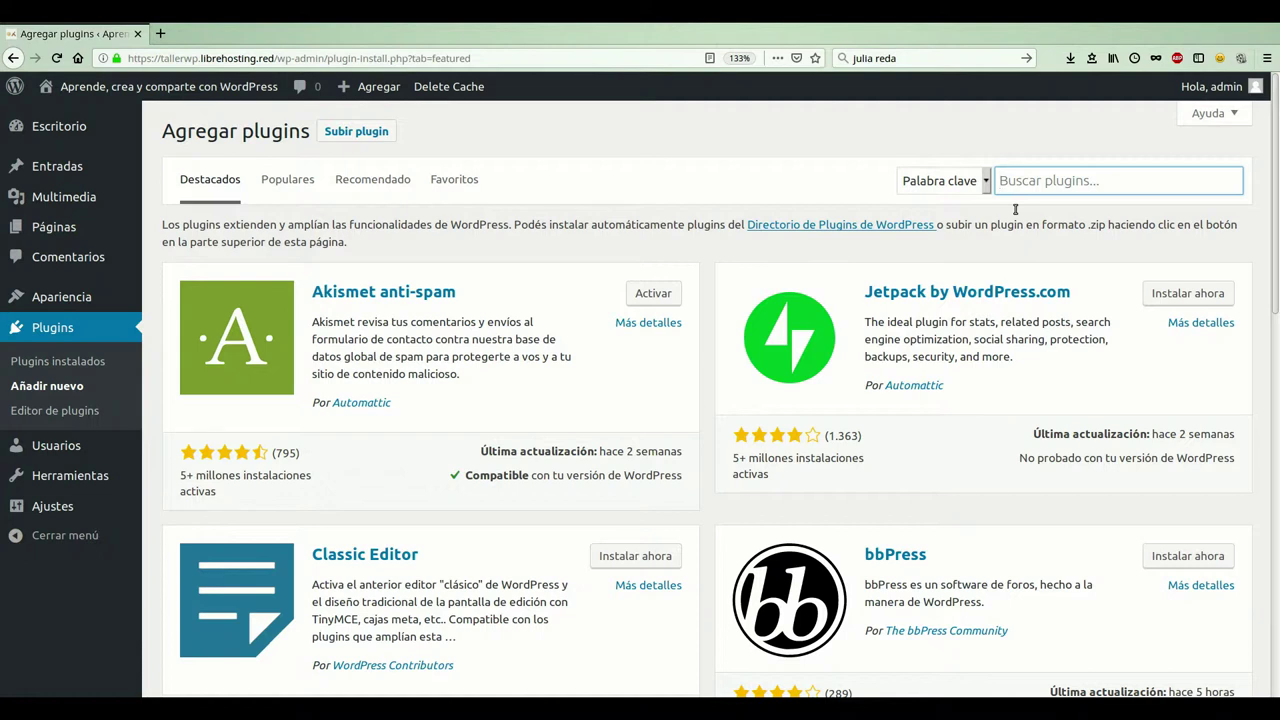
pyautogui.write('formul')
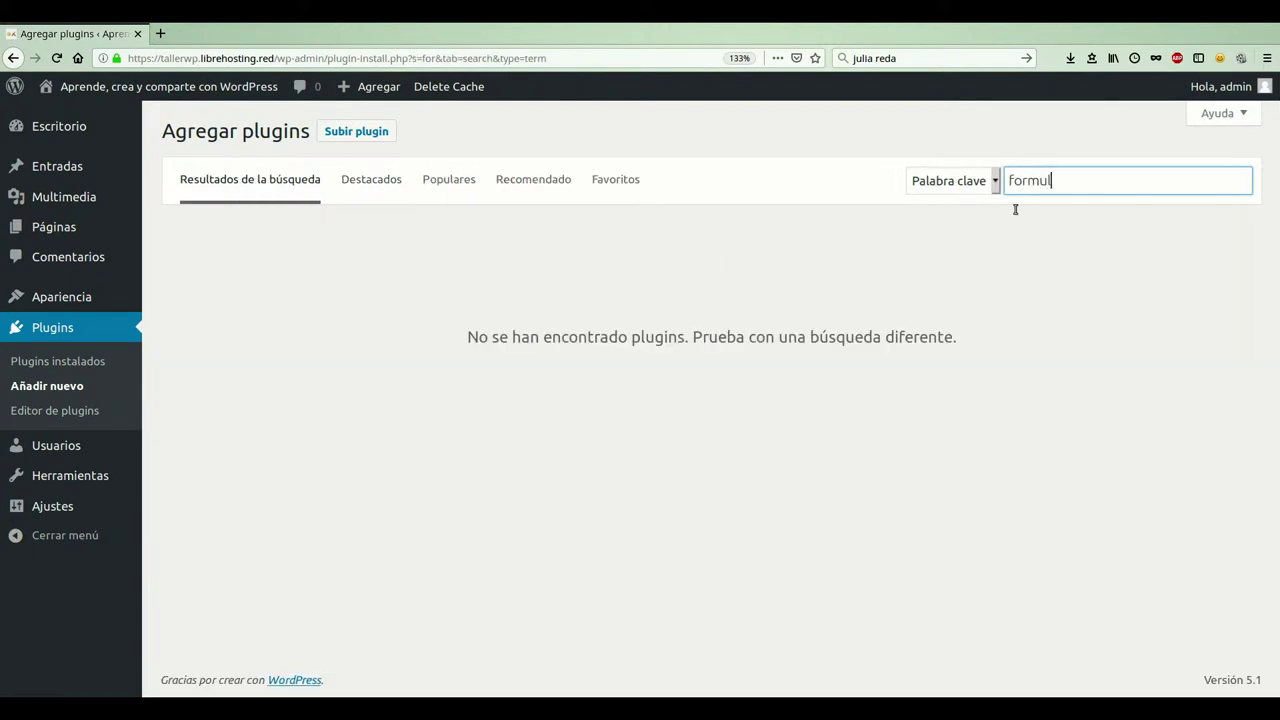
pyautogui.write('arios')
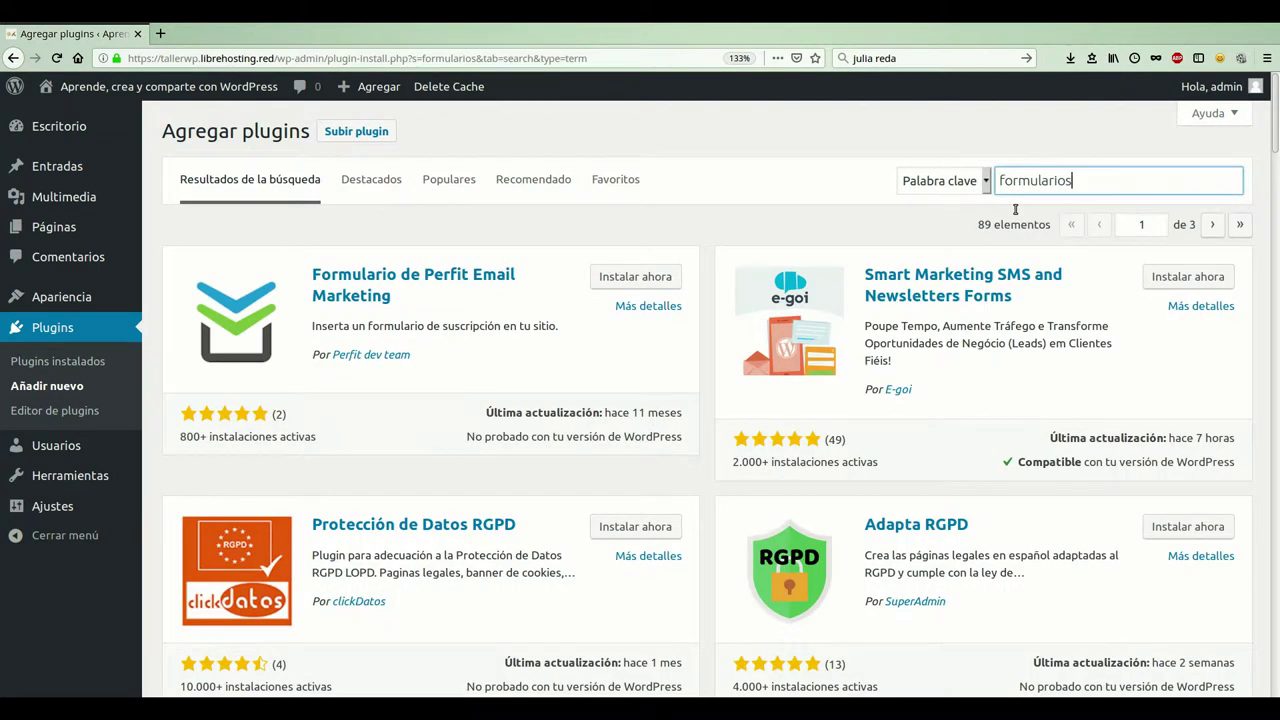
# Step: Shorten the plugin search term to "form"
pyautogui.press('BackSpace')
pyautogui.press('BackSpace')
pyautogui.press('BackSpace')
pyautogui.press('BackSpace')
pyautogui.press('BackSpace')
pyautogui.press('BackSpace')
pyautogui.press('BackSpace')
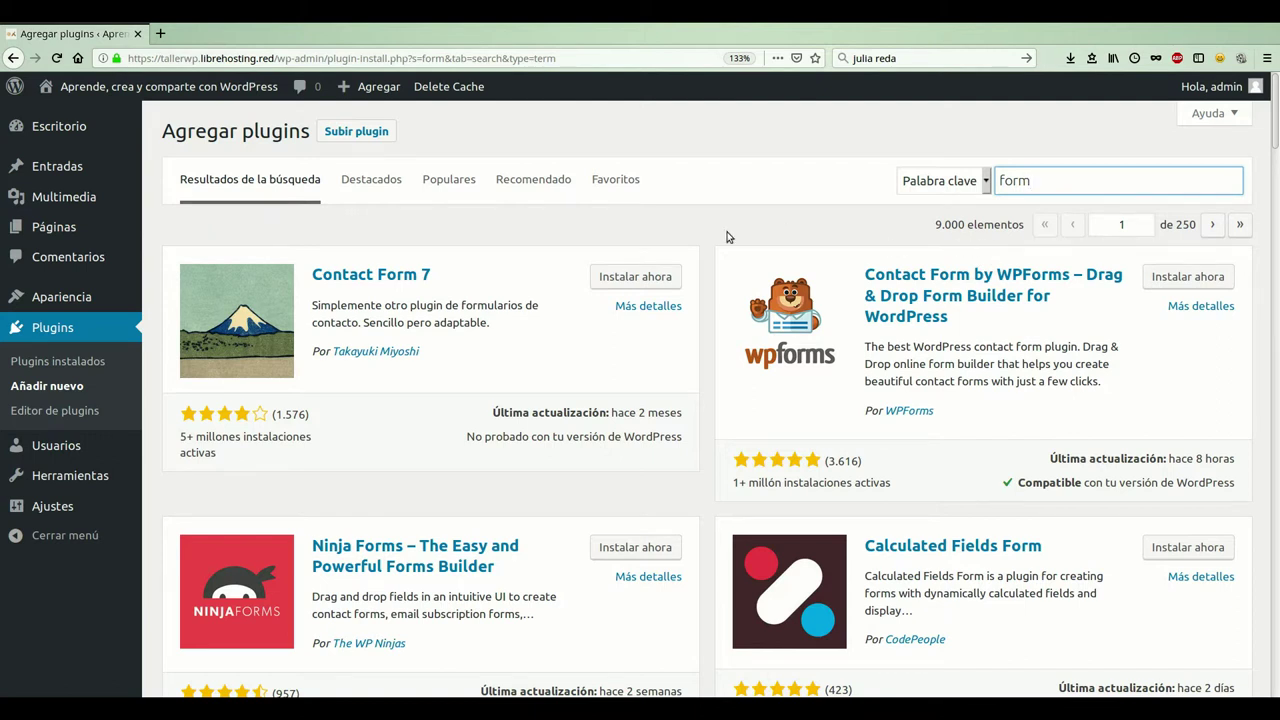
# Step: Compare the form plugins in the search results, such as Contact Form 7 and Ninja Forms, by description, rating and compatibility
pyautogui.scroll(-1, 511, 261)
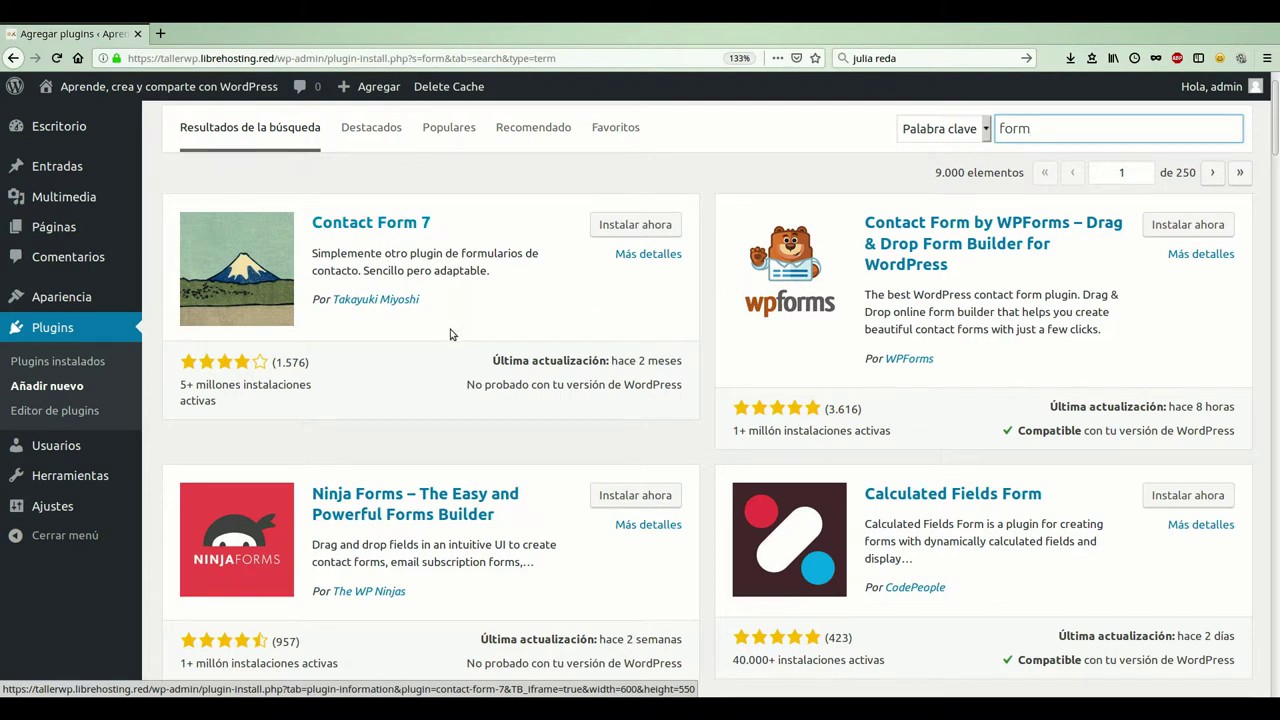
pyautogui.scroll(-1, 460, 390)
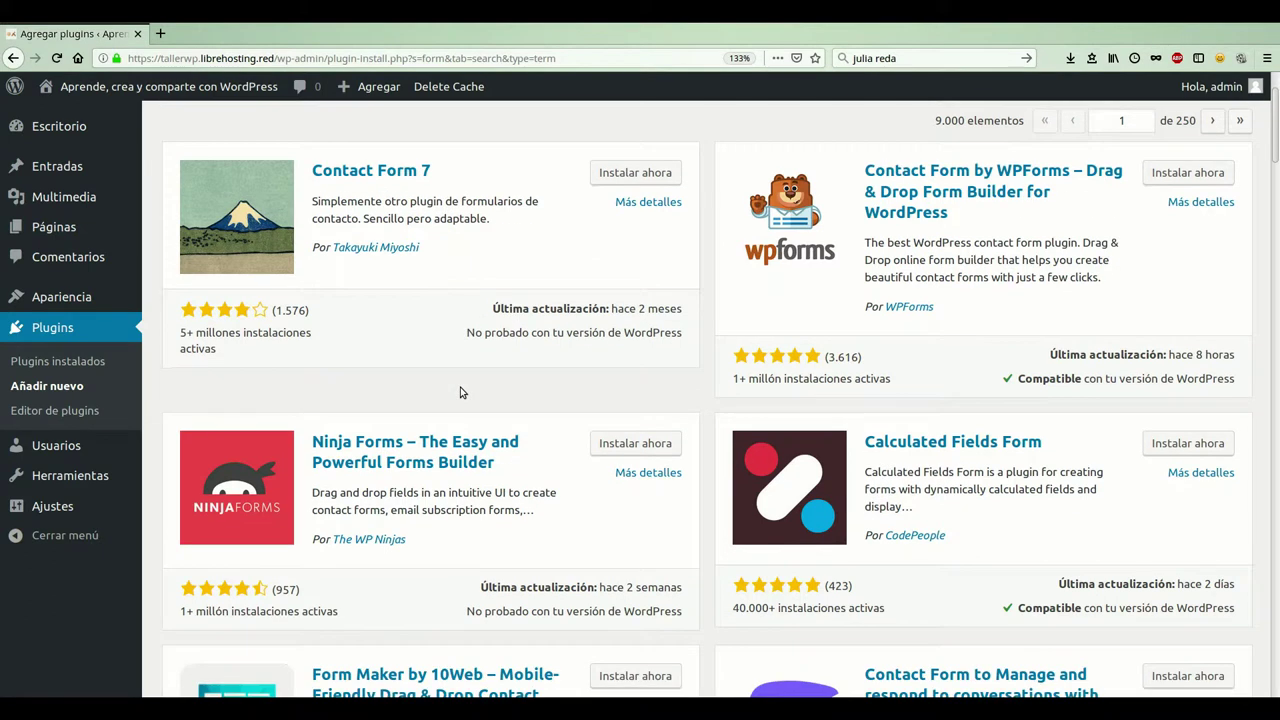
pyautogui.scroll(2, 460, 390)
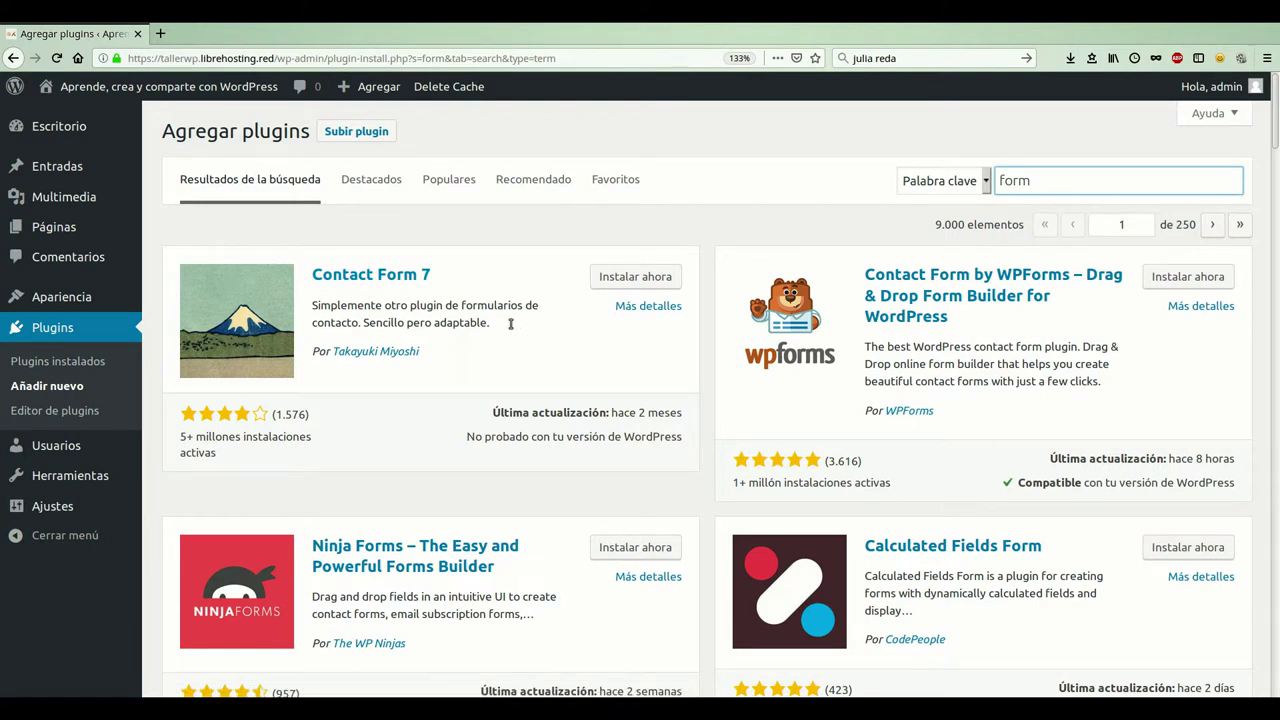
pyautogui.scroll(-2, 510, 323)
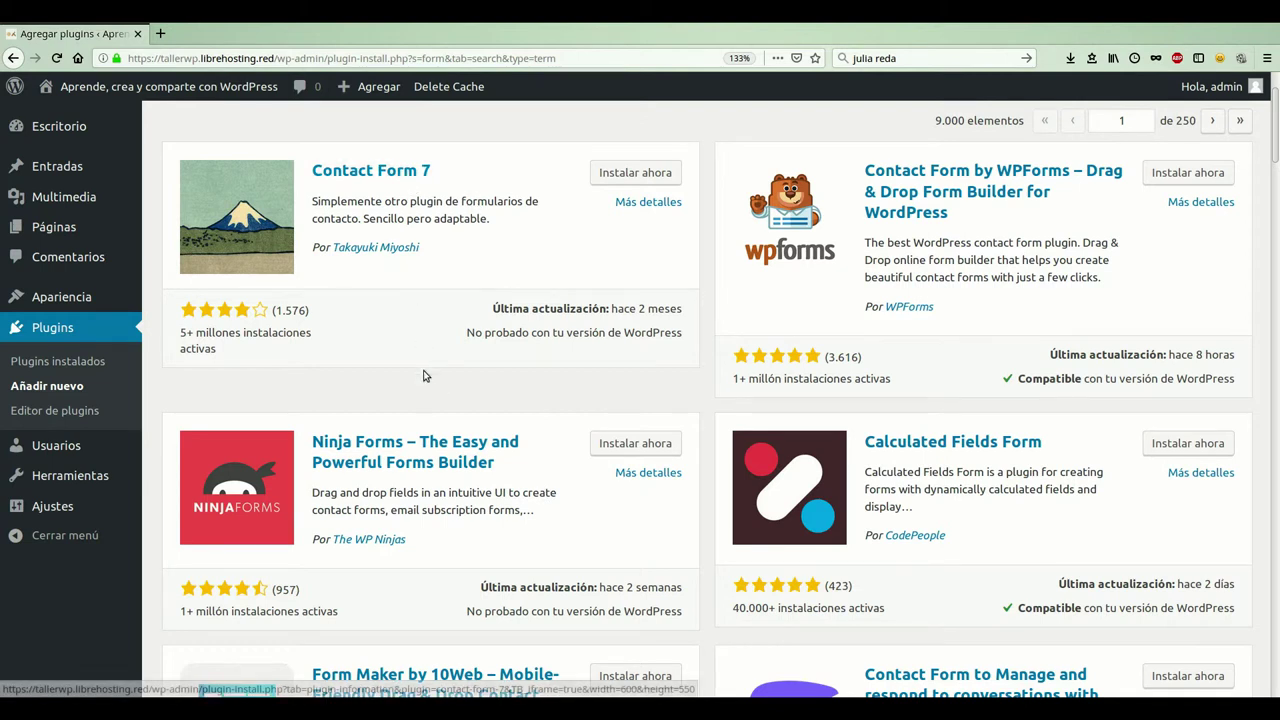
pyautogui.scroll(-1, 485, 440)
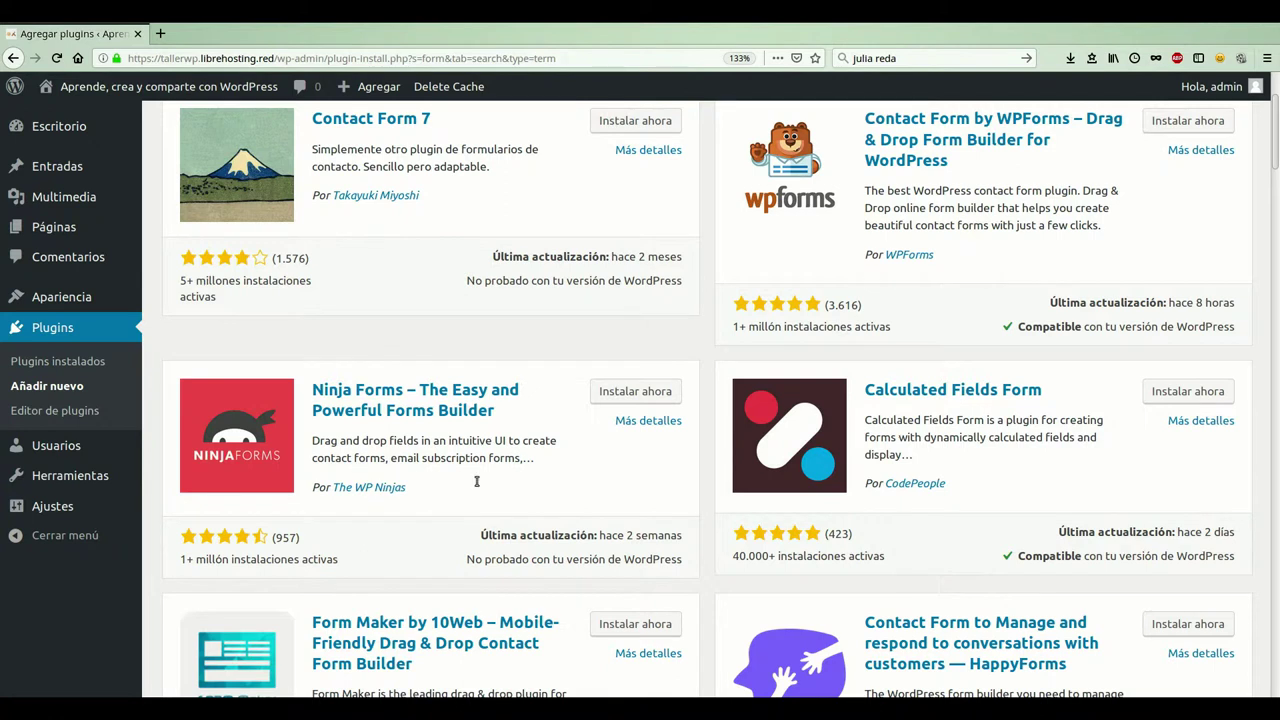
pyautogui.scroll(3, 510, 497)
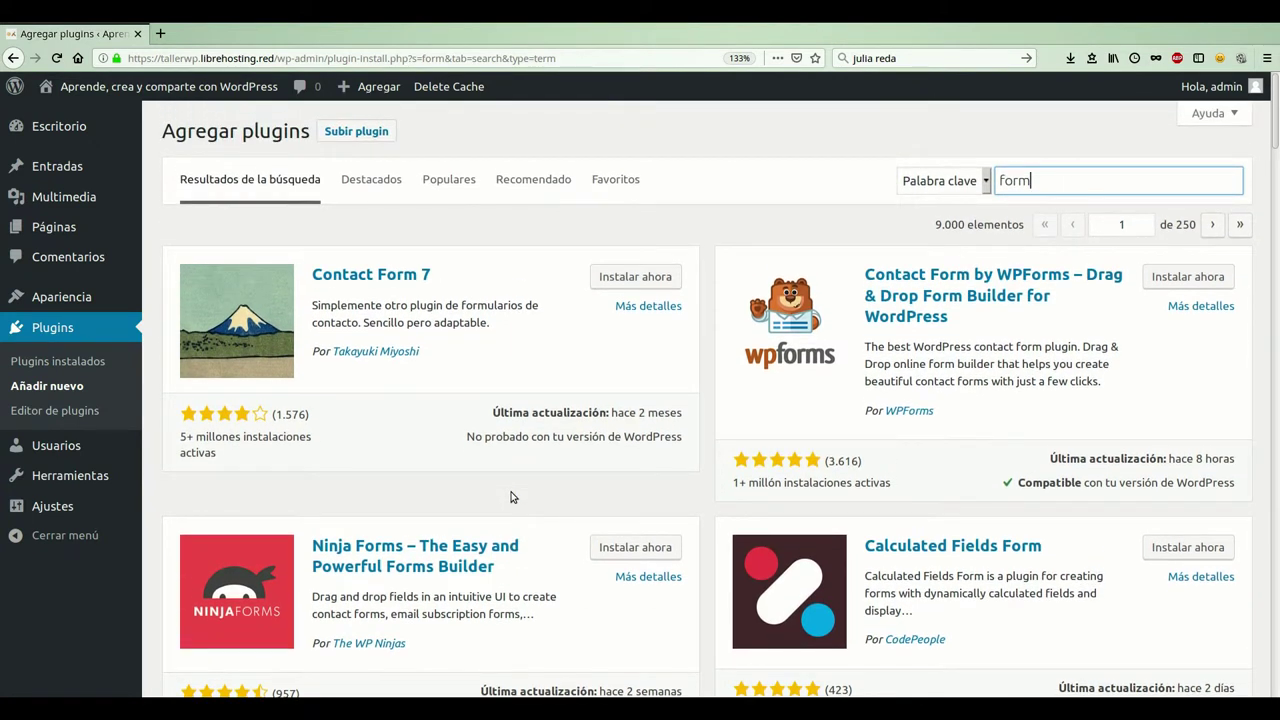
# Step: Install and activate the plugin "Ninja Forms – The Easy and Powerful Forms Builder" from the search results
pyautogui.scroll(-2, 510, 497)
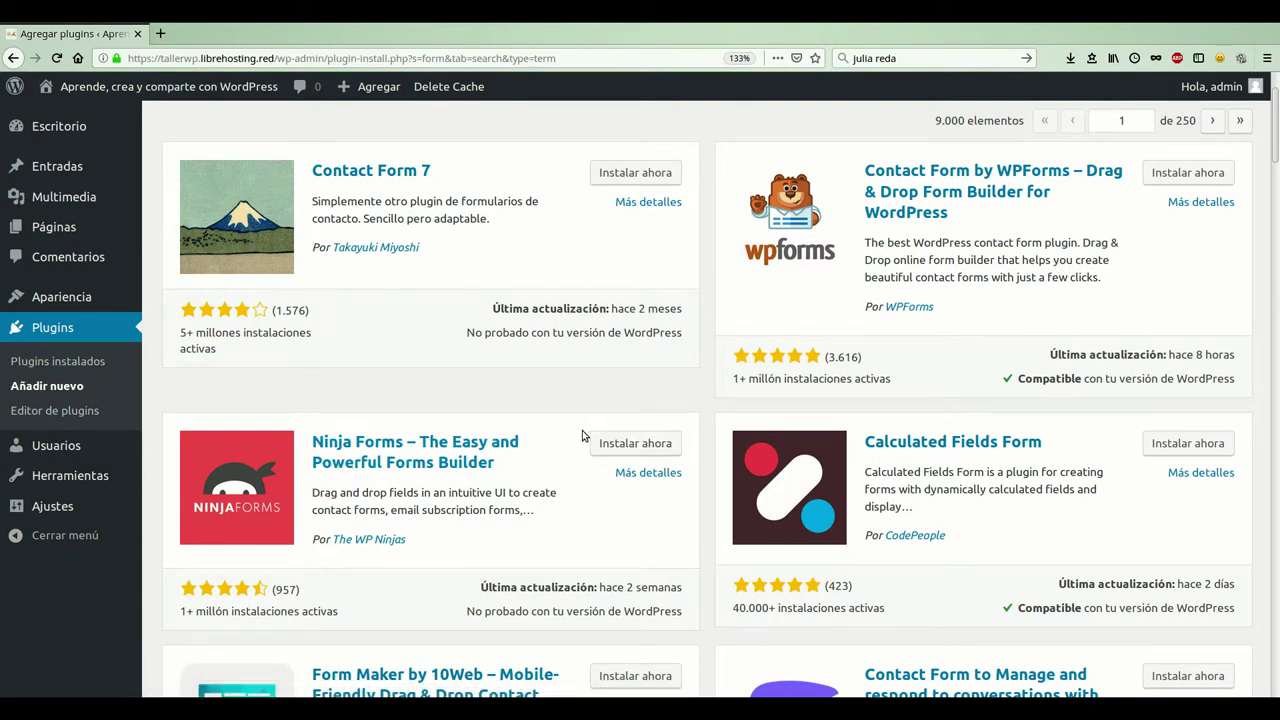
pyautogui.scroll(-1, 572, 438)
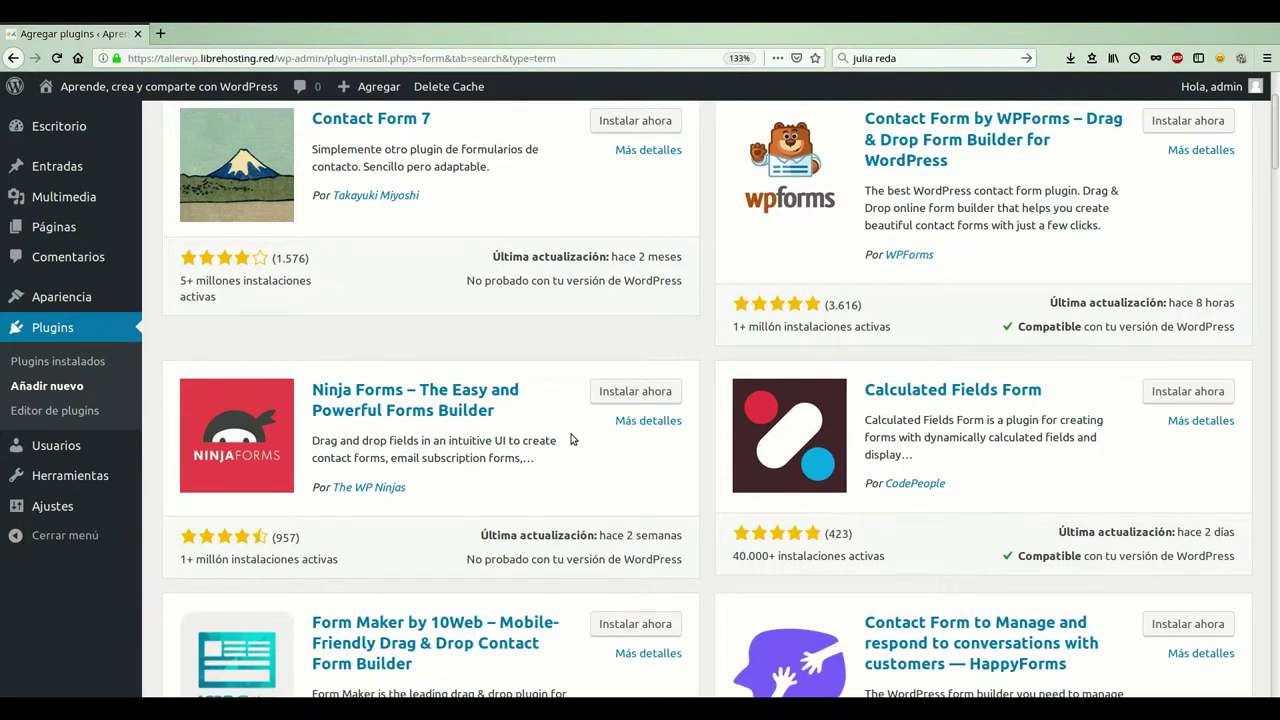
pyautogui.click(628, 392)
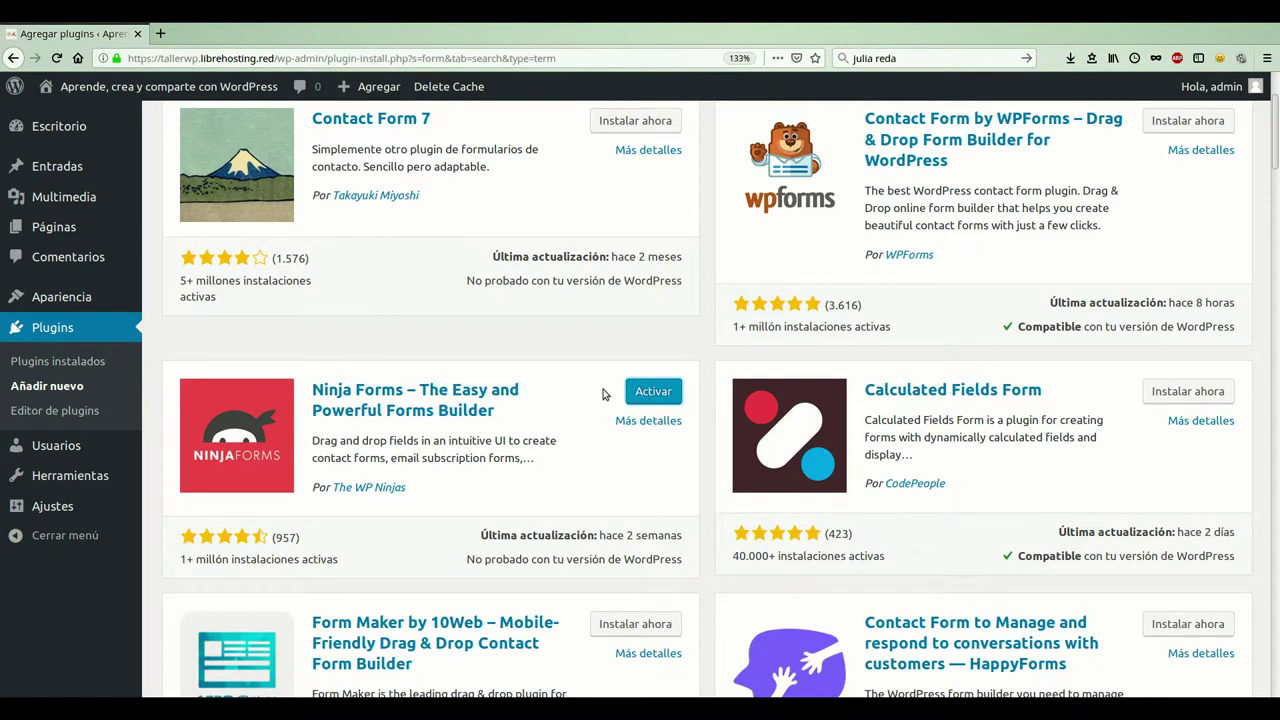
pyautogui.click(652, 410)
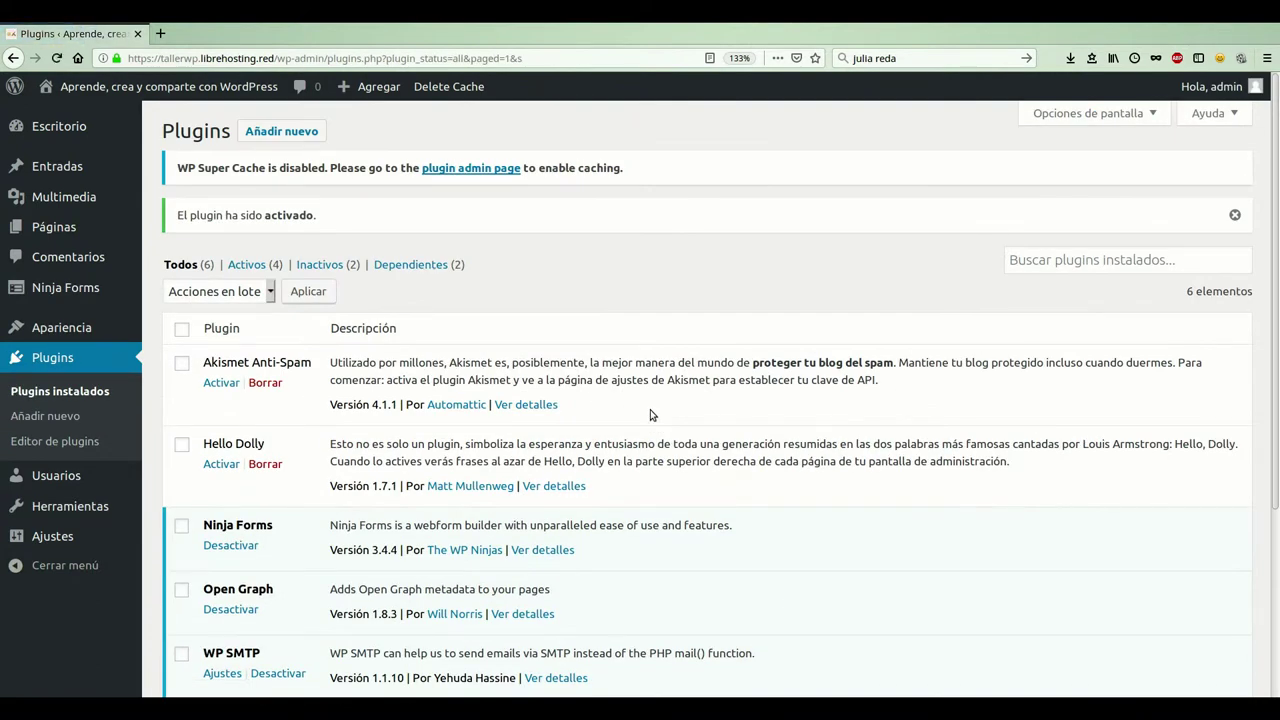
# Step: Check the Ninja Forms entry among the installed plugins and show the options of its admin menu
pyautogui.scroll(-3, 650, 414)
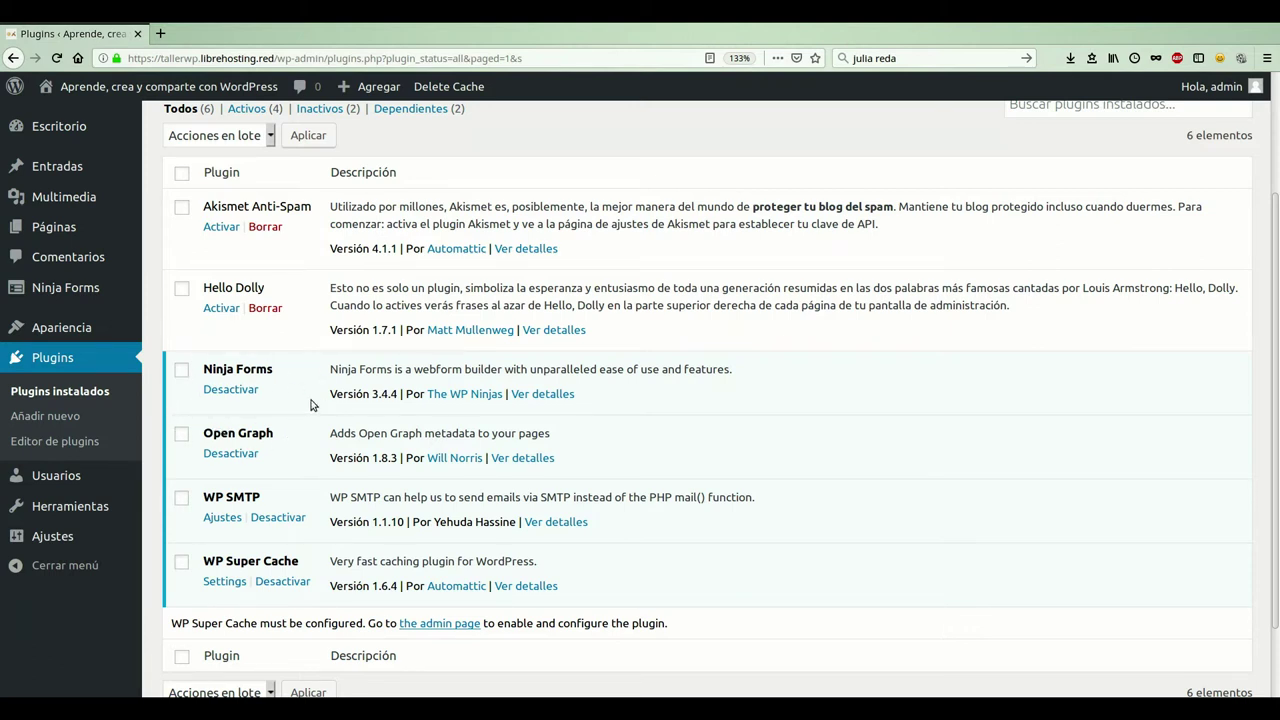
pyautogui.scroll(1, 748, 420)
pyautogui.scroll(3, 748, 422)
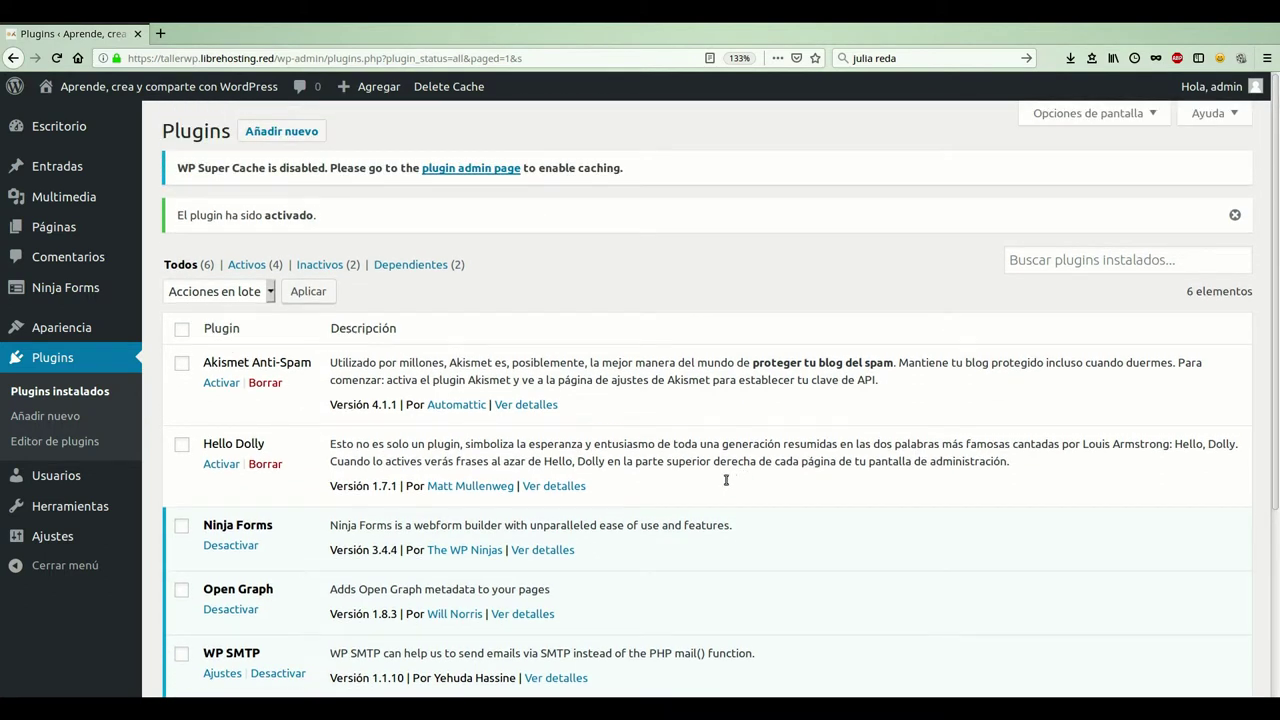
pyautogui.moveTo(50, 310)
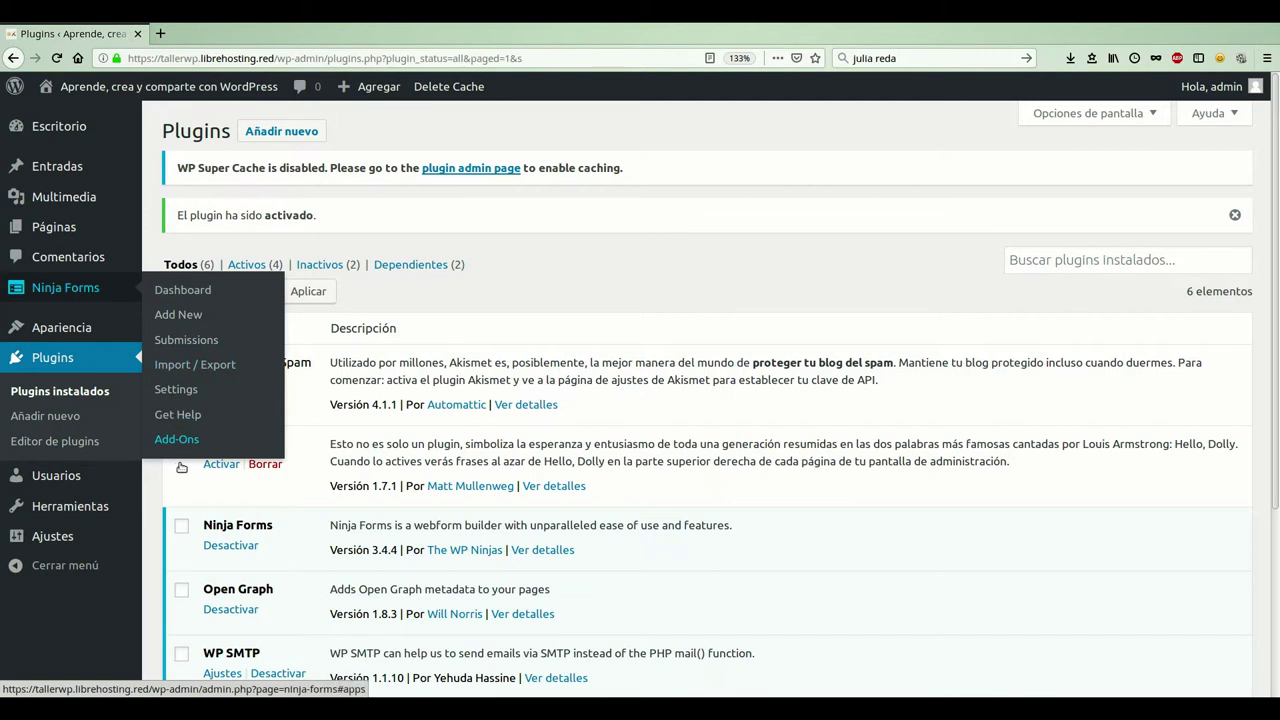
# Step: Open the Ninja Forms dashboard and decline the usage data collection request for now
pyautogui.click(46, 311)
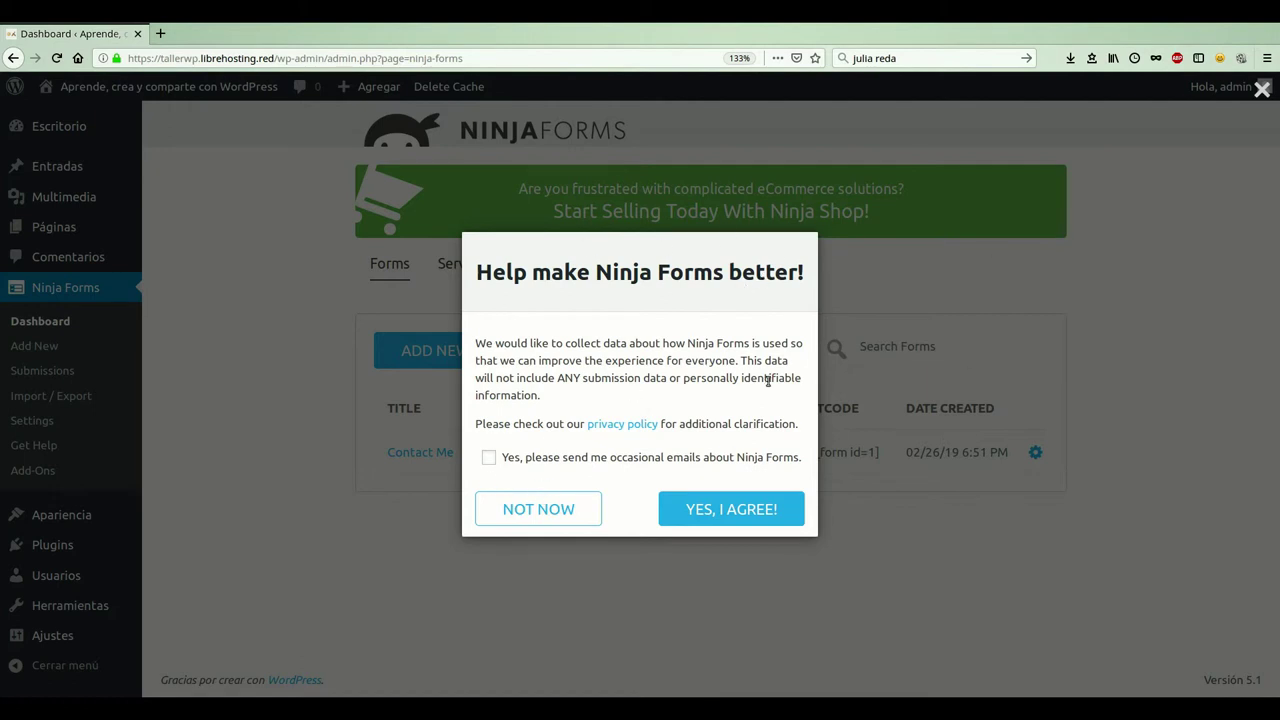
pyautogui.click(538, 516)
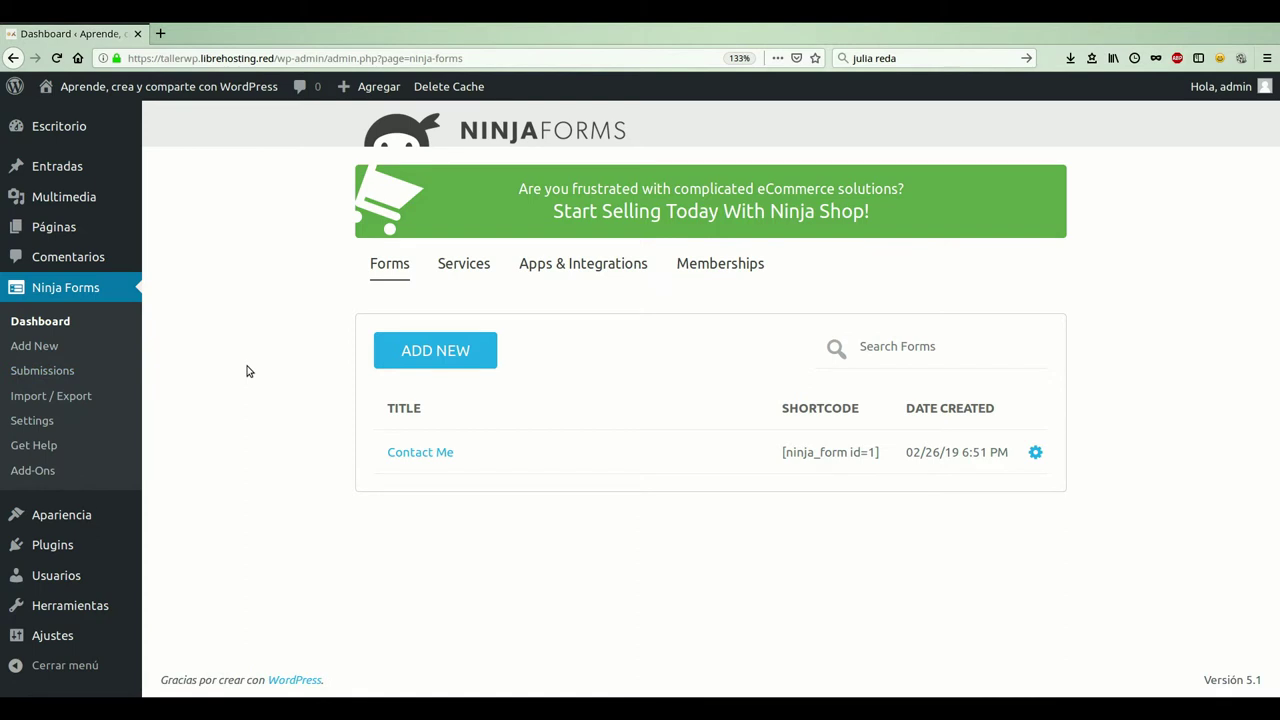
# Step: Return to the installed plugins list and review all entries, from Akismet Anti-Spam through WP Super Cache
pyautogui.moveTo(49, 147)
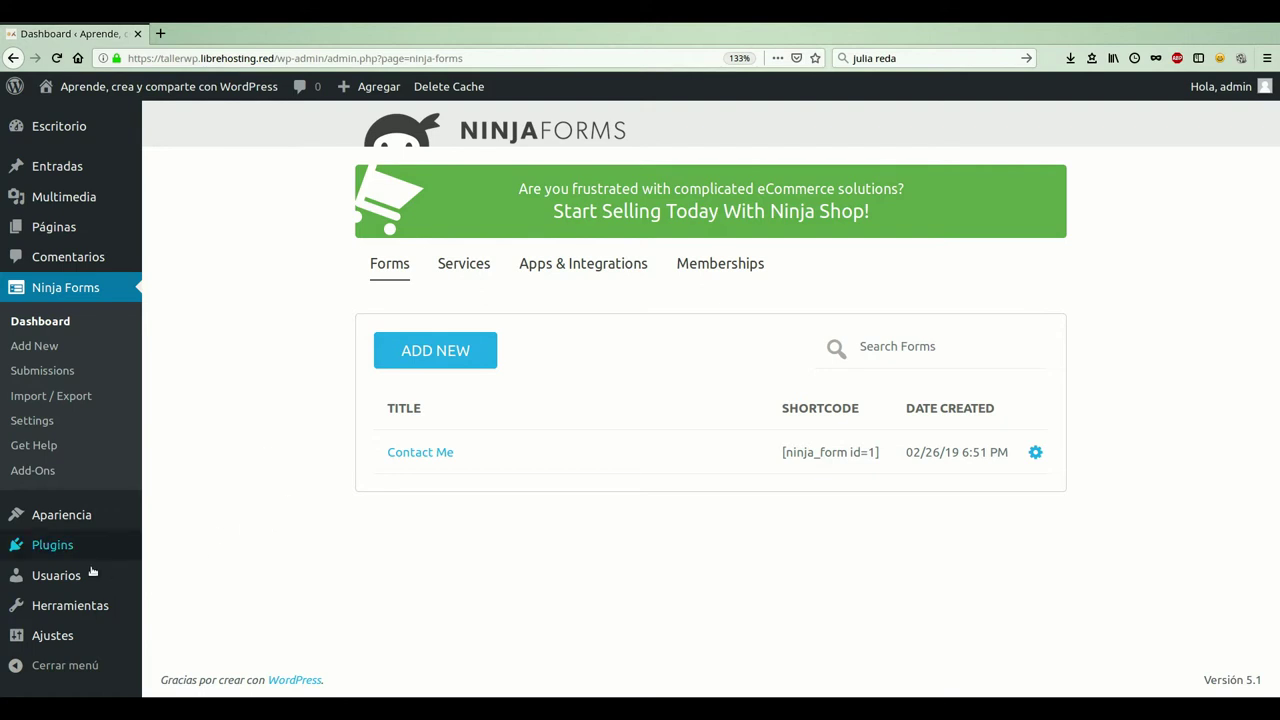
pyautogui.moveTo(53, 570)
pyautogui.click(53, 570)
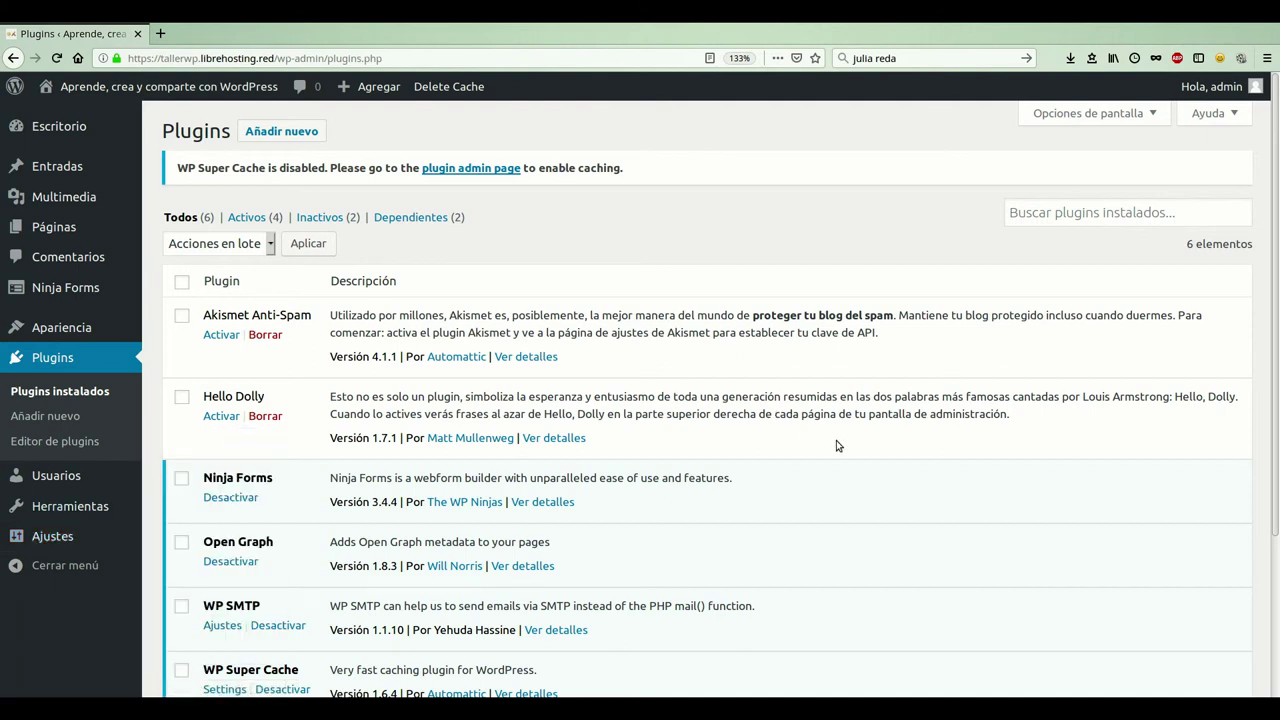
pyautogui.scroll(-2, 837, 442)
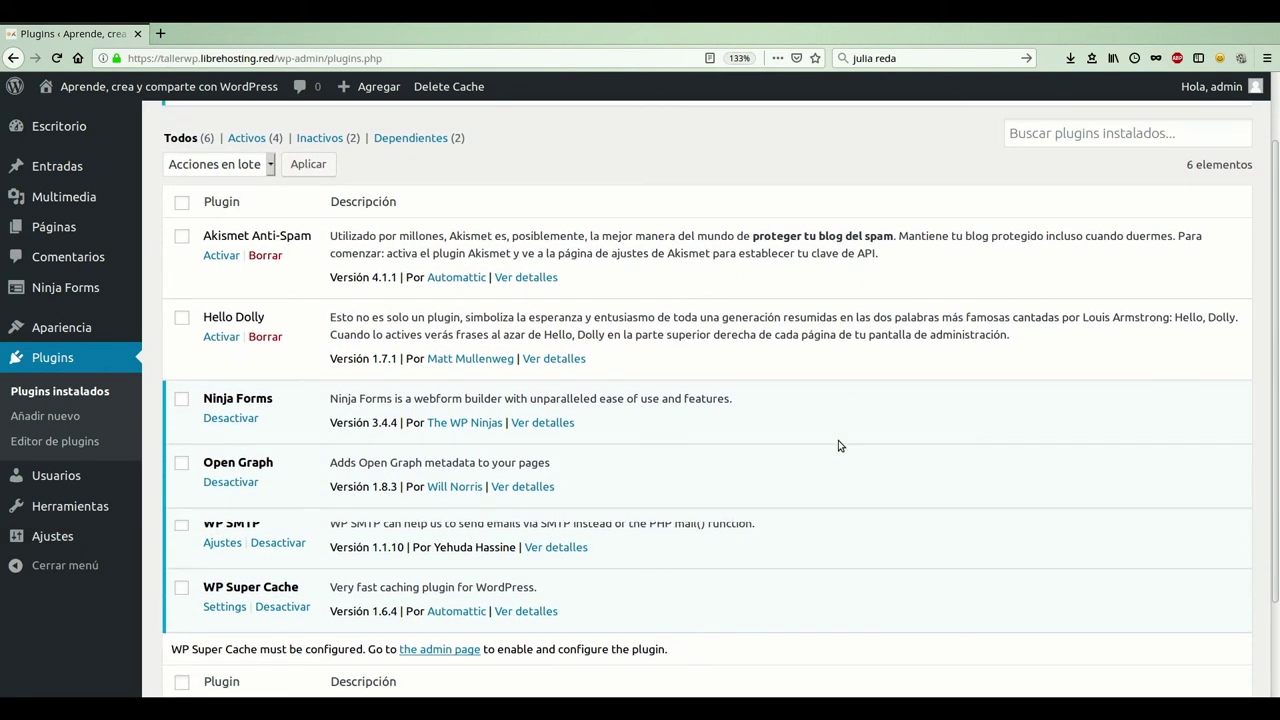
pyautogui.scroll(2, 838, 445)
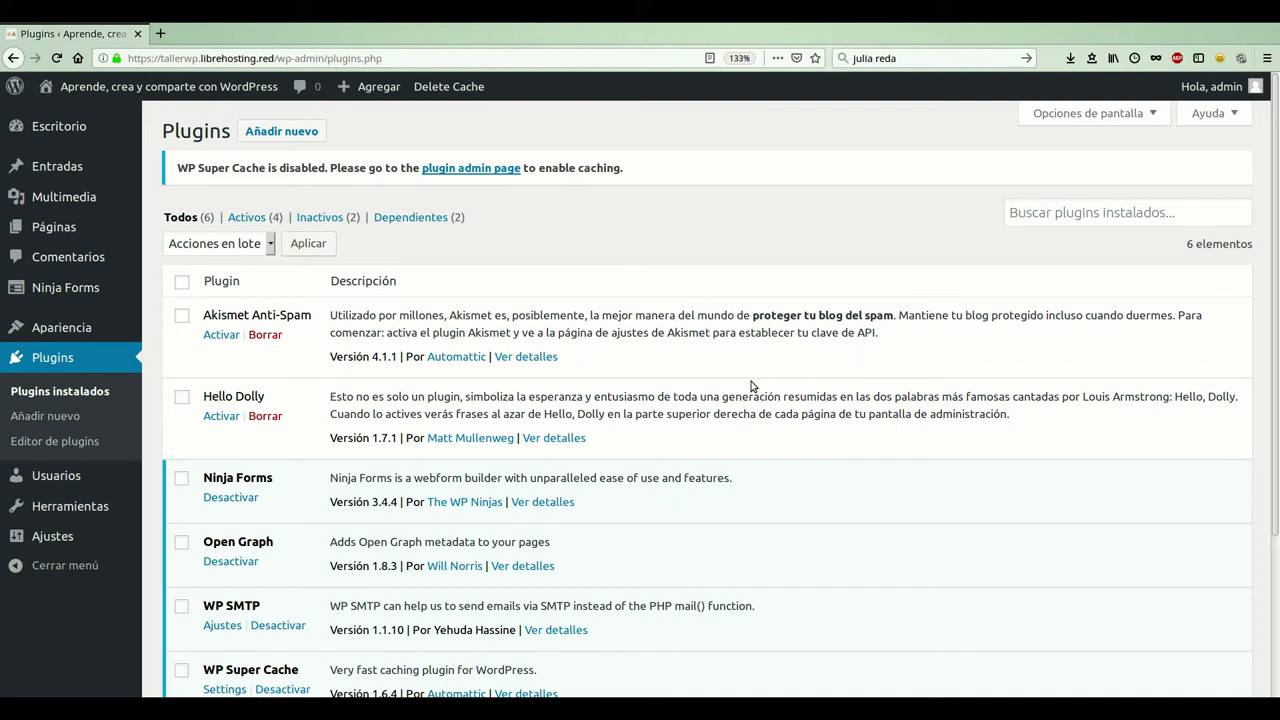
pyautogui.scroll(-2, 752, 386)
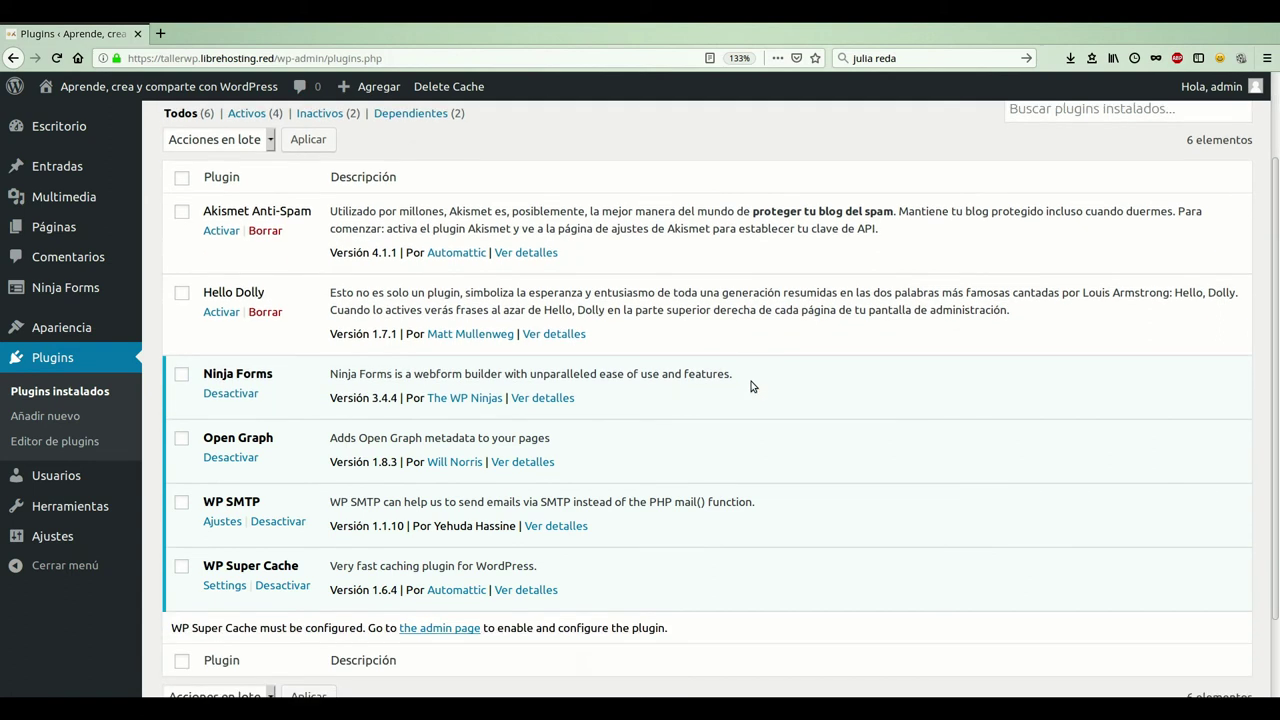
pyautogui.scroll(2, 752, 386)
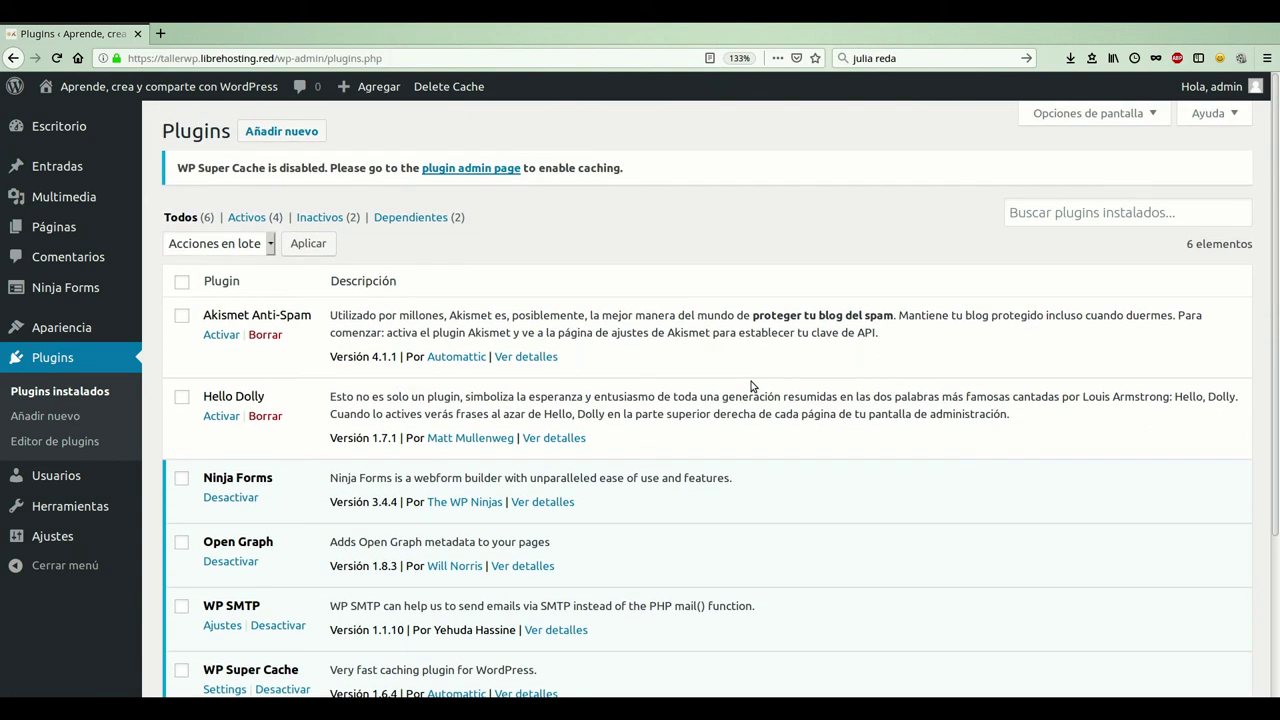